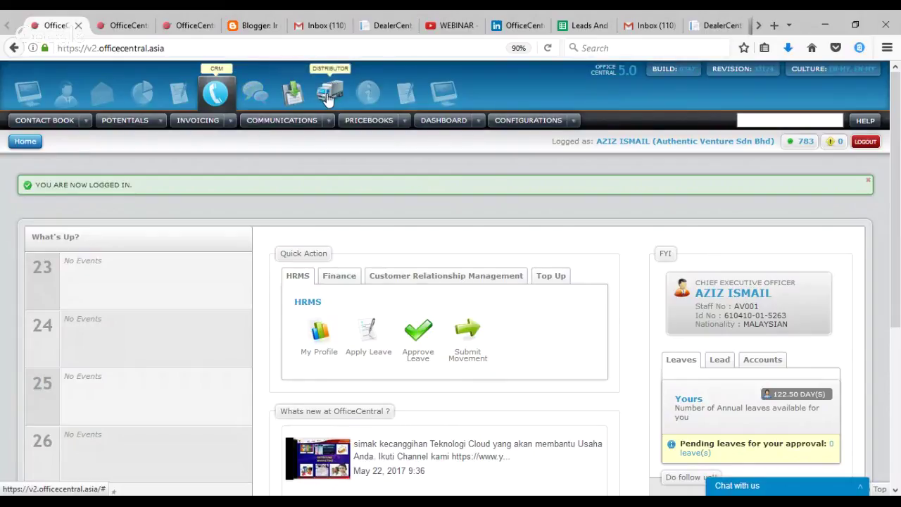
- Open the Leads performance dashboard of the CRM module
left_click(217, 94)
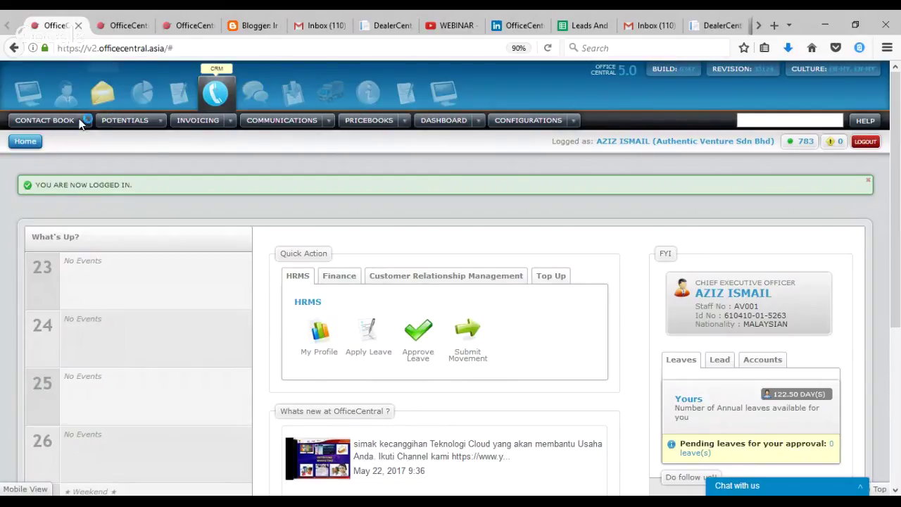
left_click(85, 123)
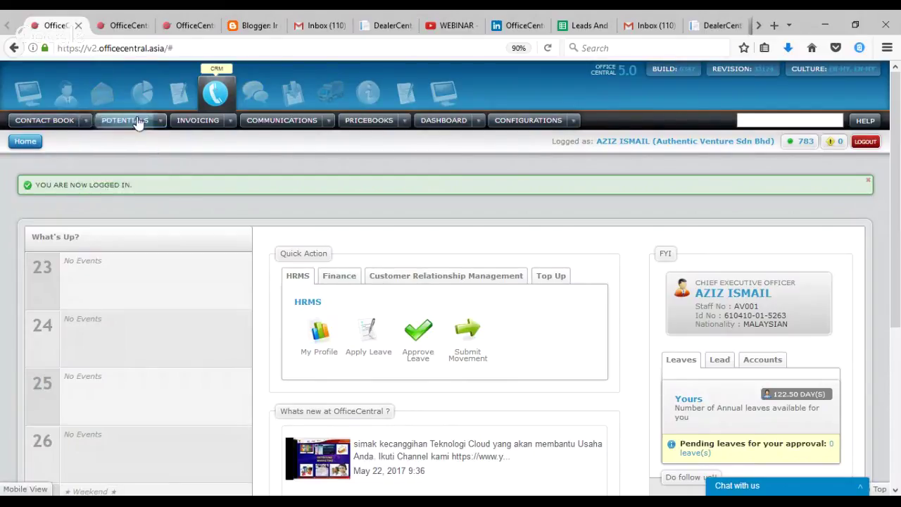
mouse_move(229, 127)
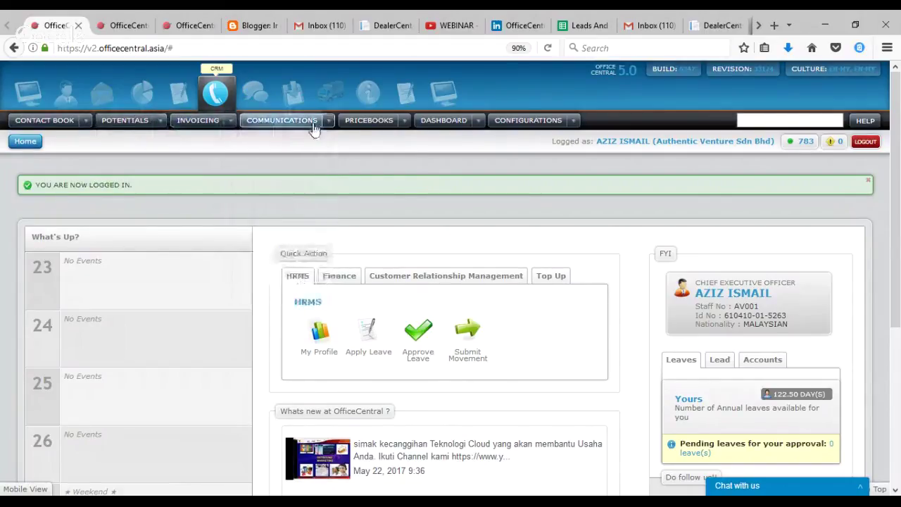
mouse_move(405, 129)
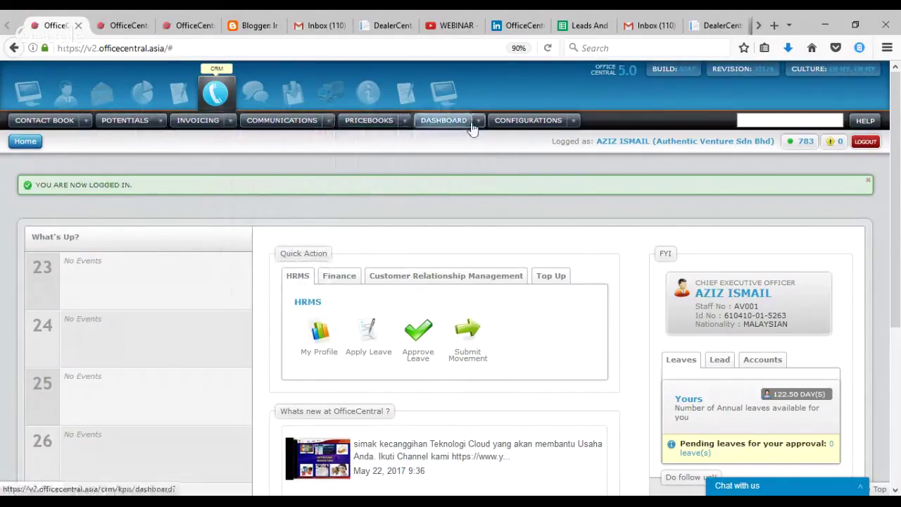
mouse_move(577, 121)
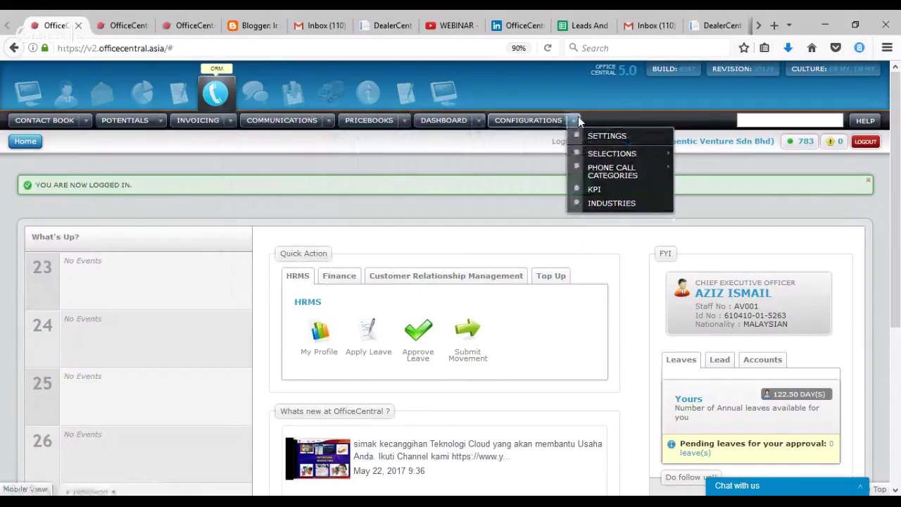
mouse_move(478, 121)
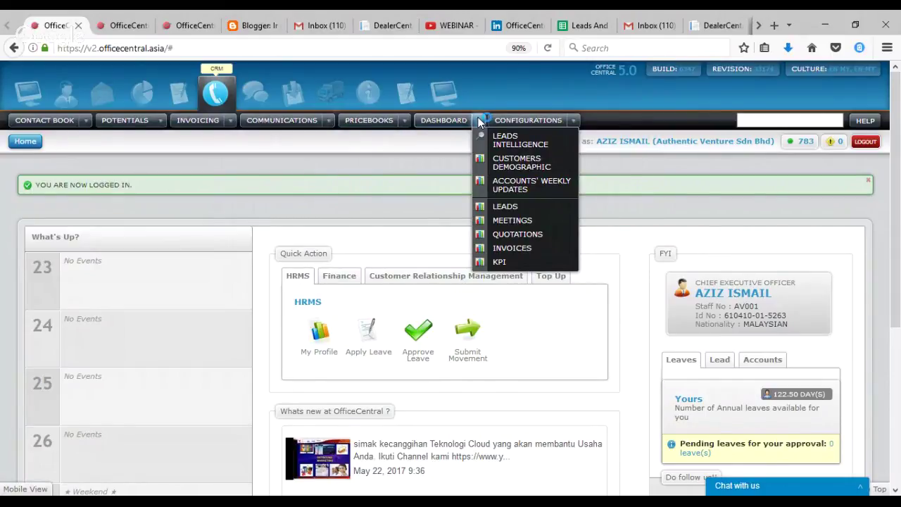
left_click(514, 219)
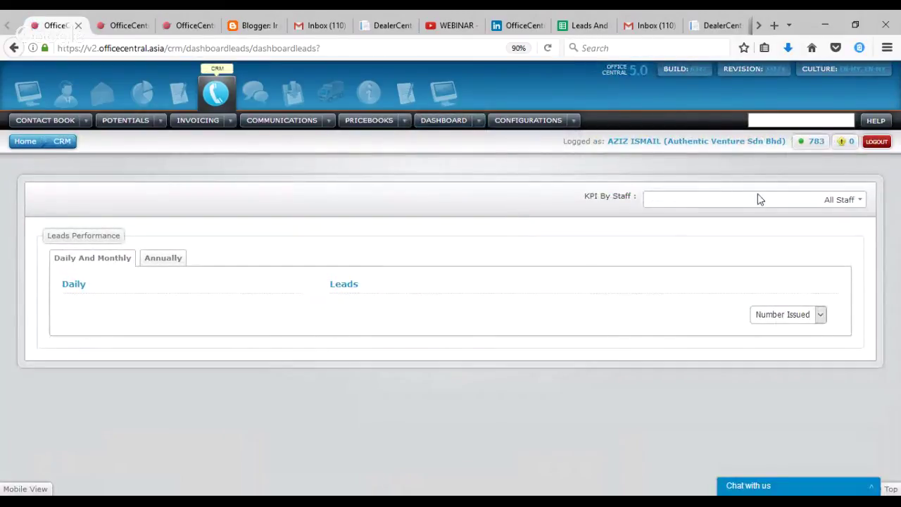
- Filter the leads performance by one staff member, the first match of a two-letter name search, and inspect the May 2017 target and leads
scroll(898, 197, "down", 1)
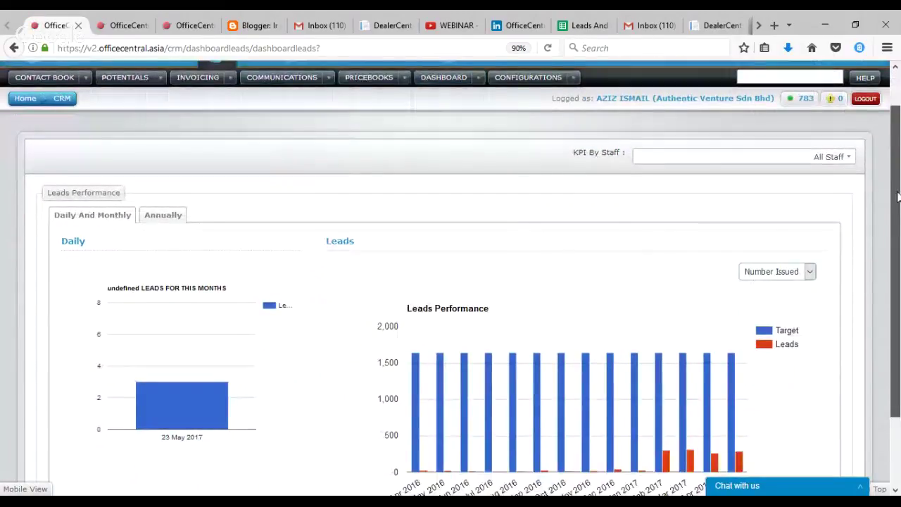
left_click_drag(898, 197, 897, 211)
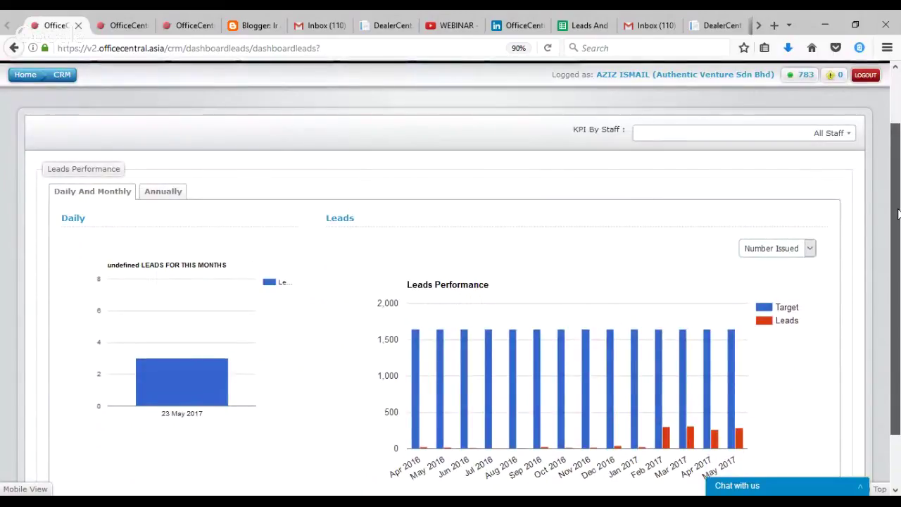
left_click(750, 135)
type("ez")
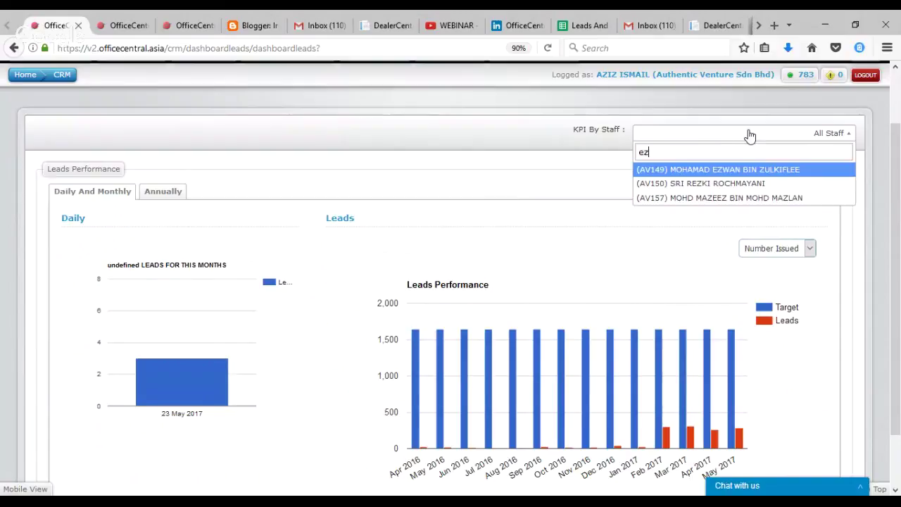
left_click(690, 172)
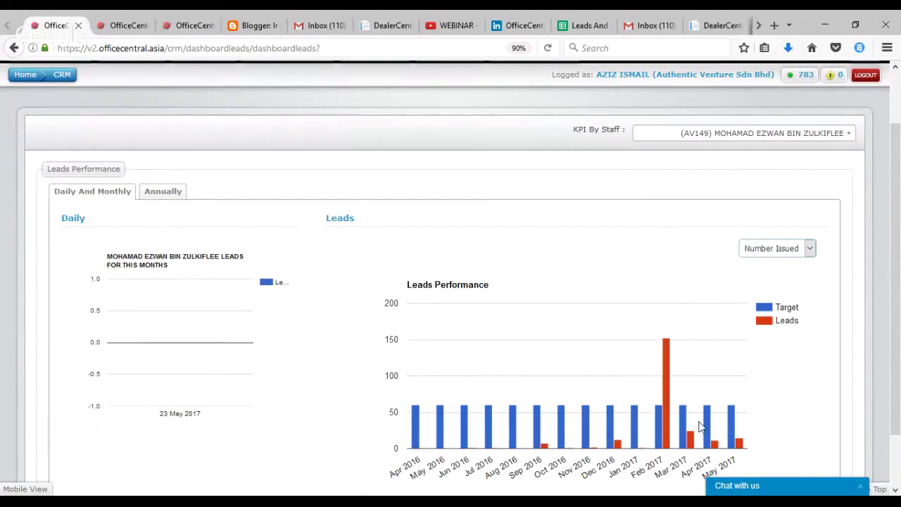
mouse_move(662, 412)
mouse_move(728, 417)
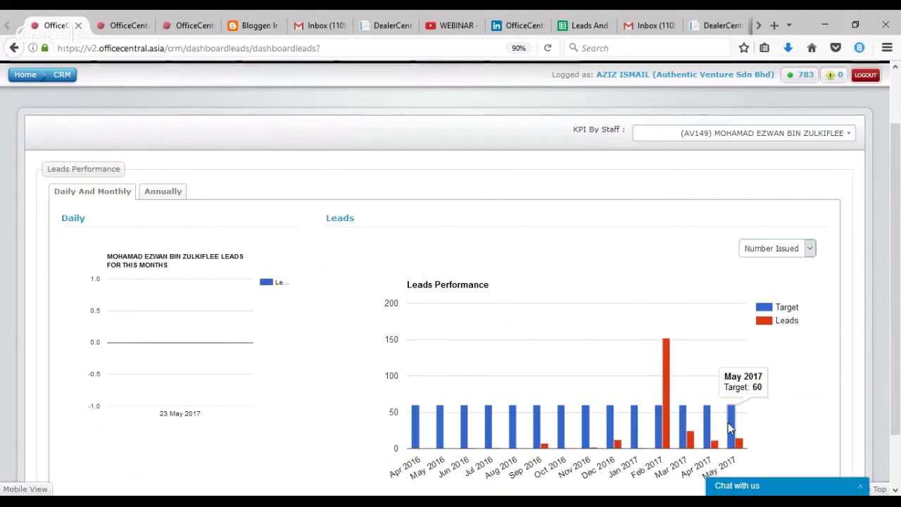
mouse_move(740, 442)
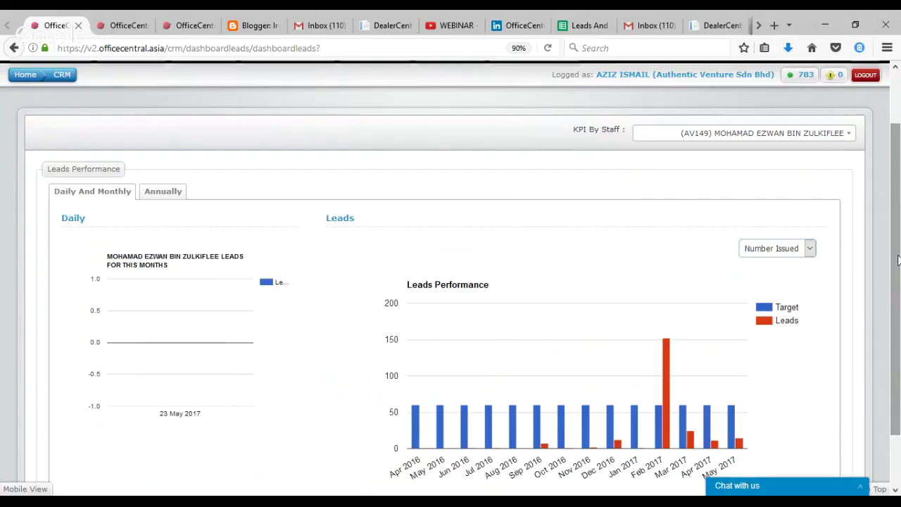
- Open the CRM dashboard for meetings
scroll(898, 261, "up", 2)
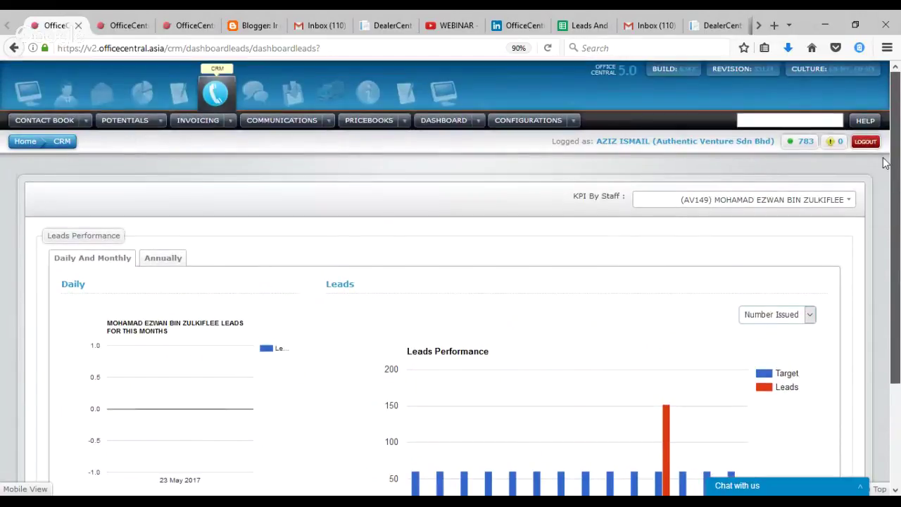
left_click(478, 121)
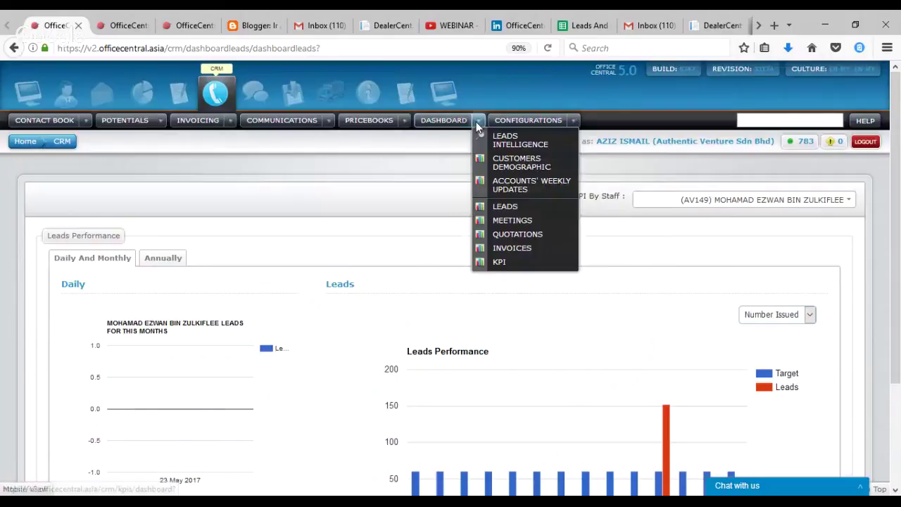
left_click(503, 223)
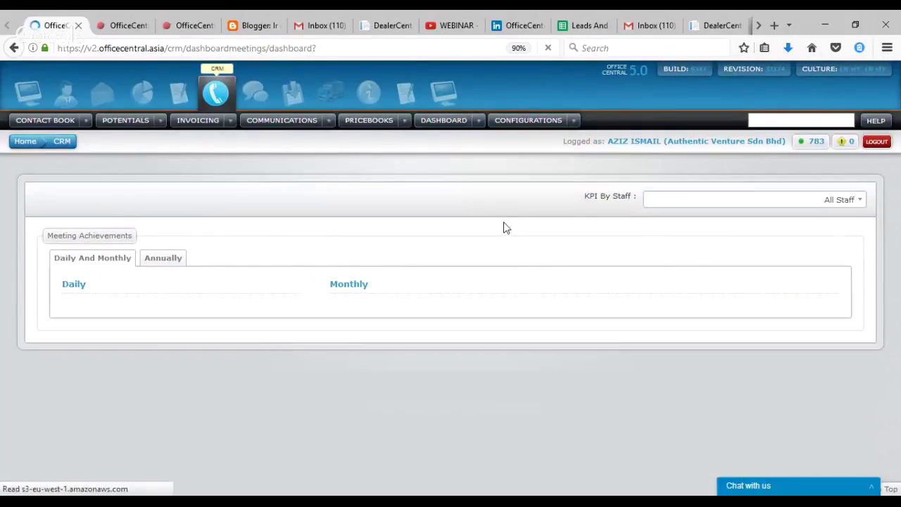
- Filter the meeting achievements by the same staff member and inspect the recent monthly targets and meetings up to May 2017
scroll(700, 411, "down", 1)
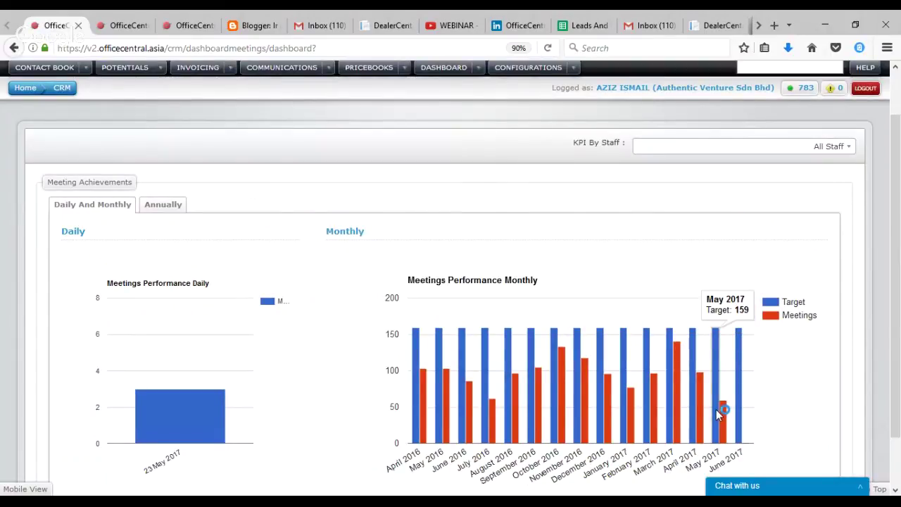
left_click(707, 147)
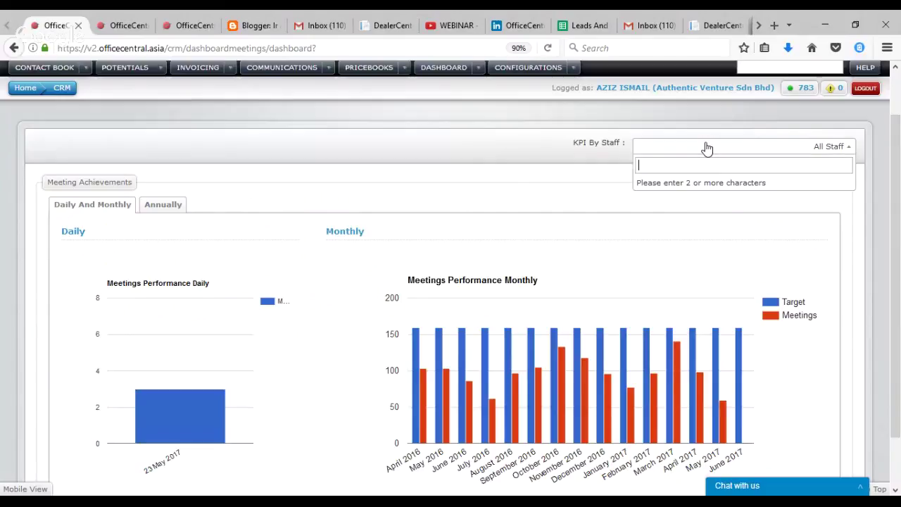
type("ez")
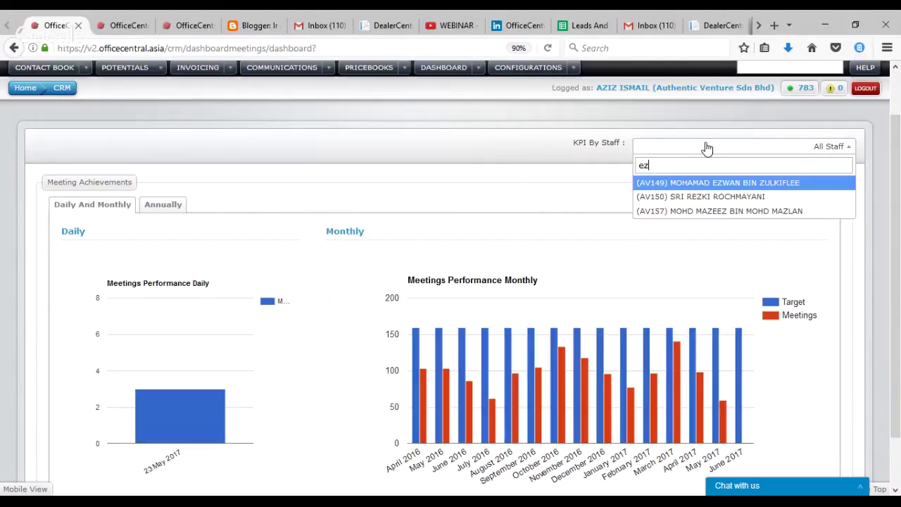
left_click(687, 186)
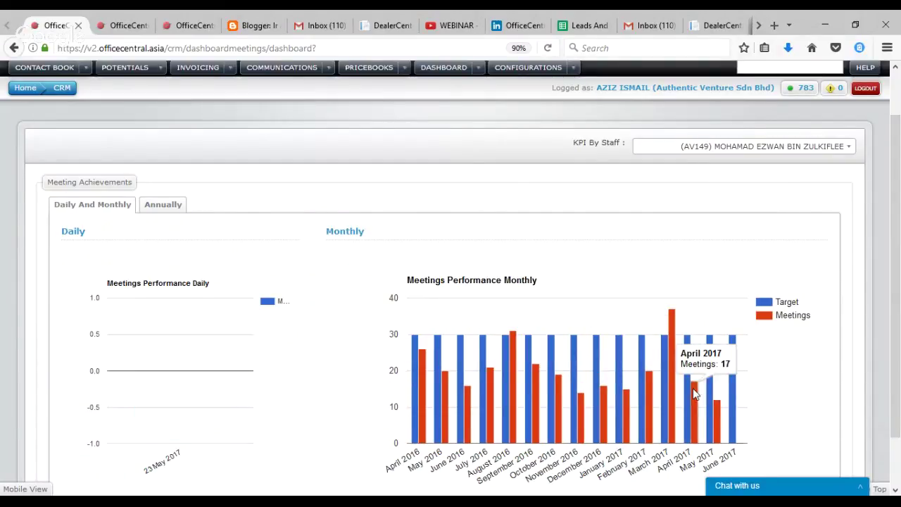
mouse_move(680, 359)
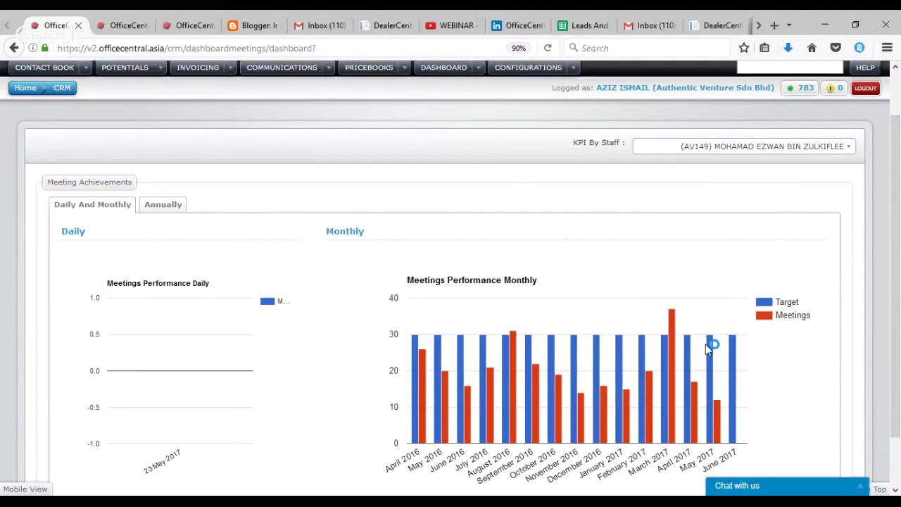
mouse_move(712, 363)
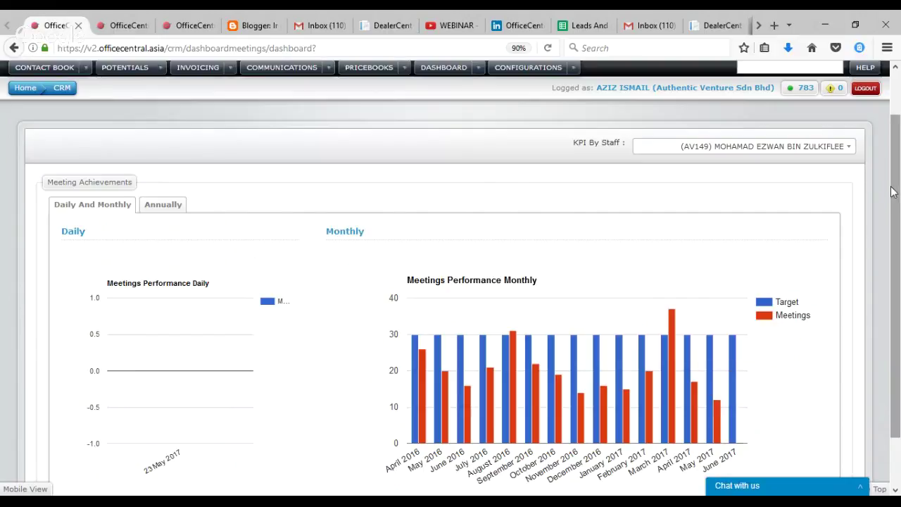
- Open the CRM dashboard for quotations
left_click_drag(893, 195, 895, 152)
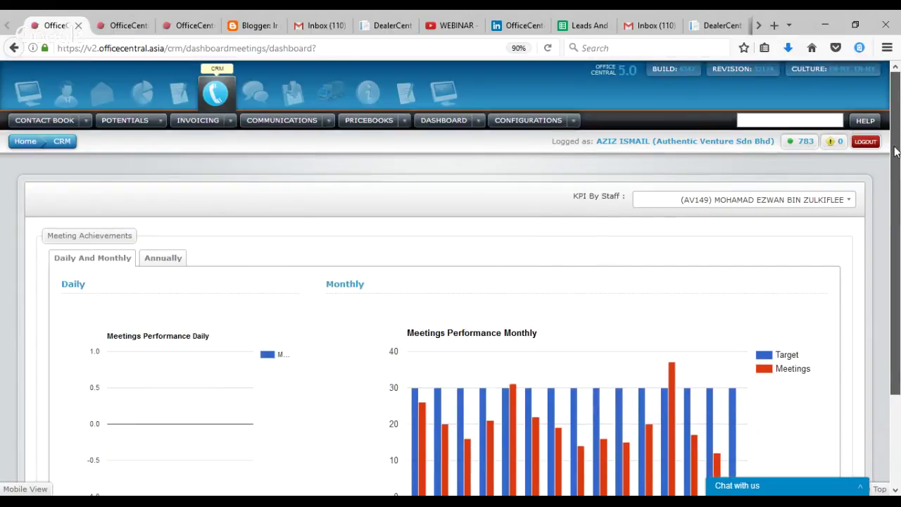
left_click(477, 120)
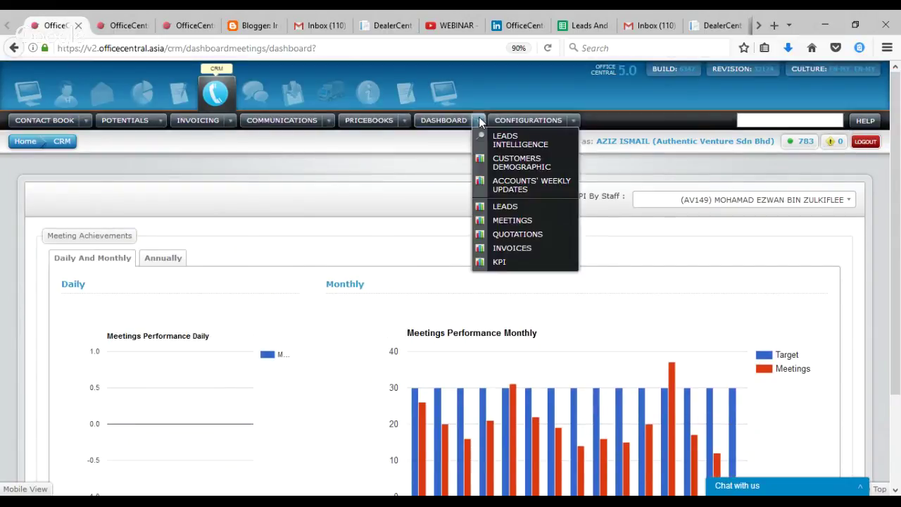
left_click(521, 241)
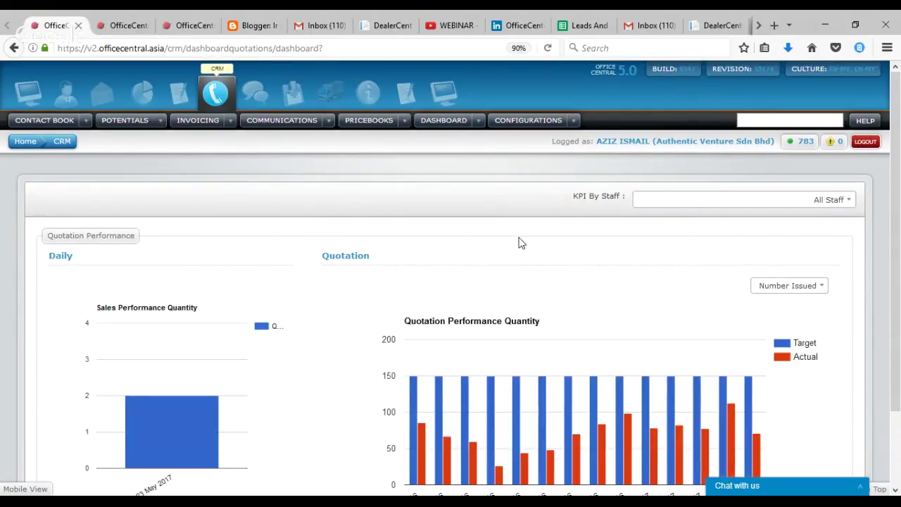
- Filter the quotation performance by the same staff member and inspect the May 2017 target and actual quantities
left_click_drag(895, 218, 898, 274)
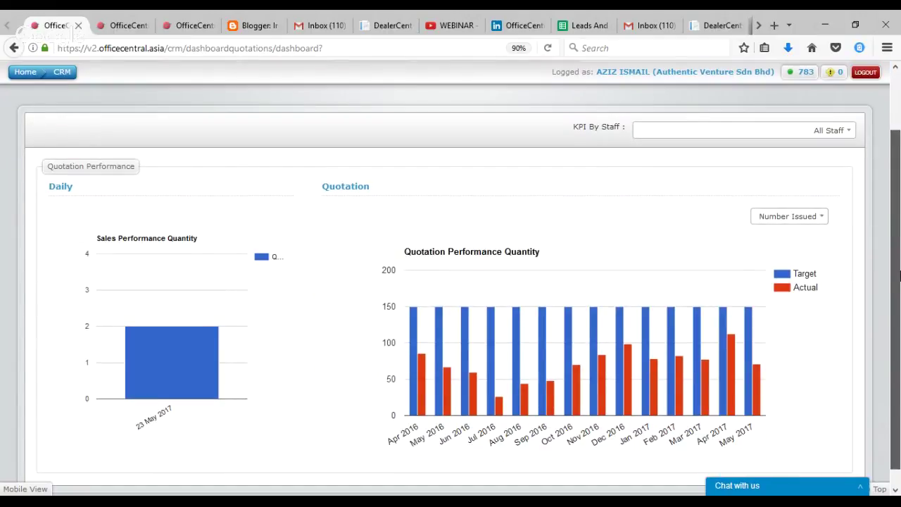
left_click(722, 127)
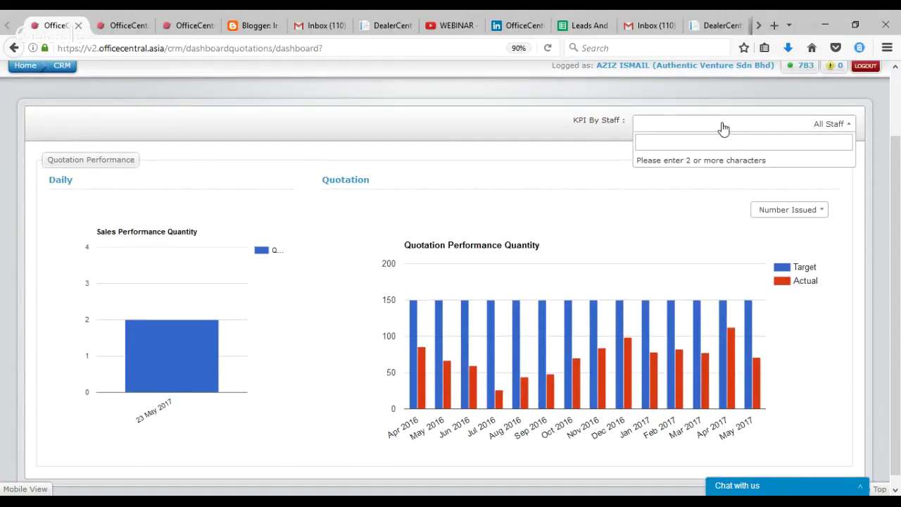
type("ez")
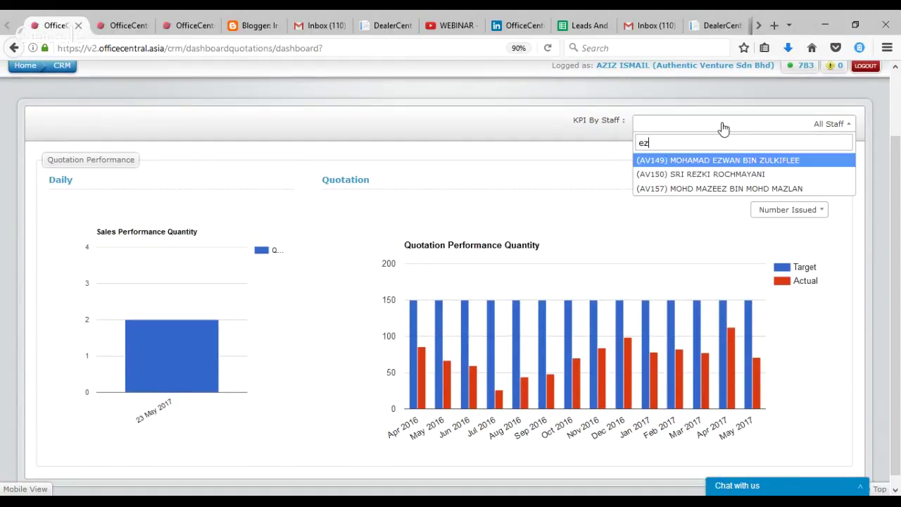
left_click(686, 162)
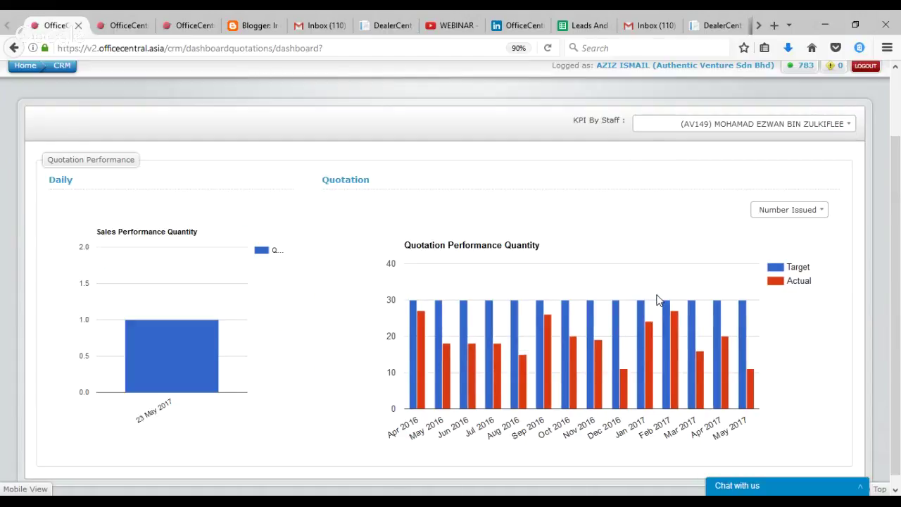
mouse_move(718, 334)
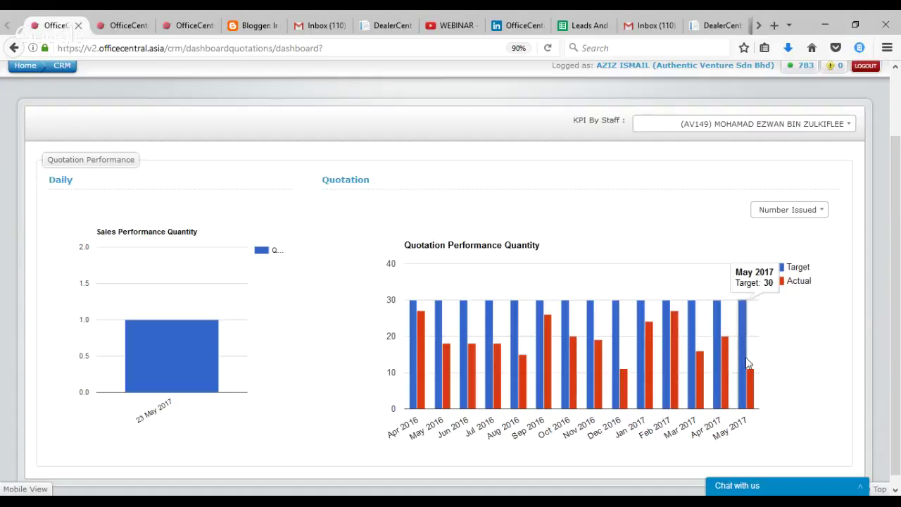
mouse_move(750, 377)
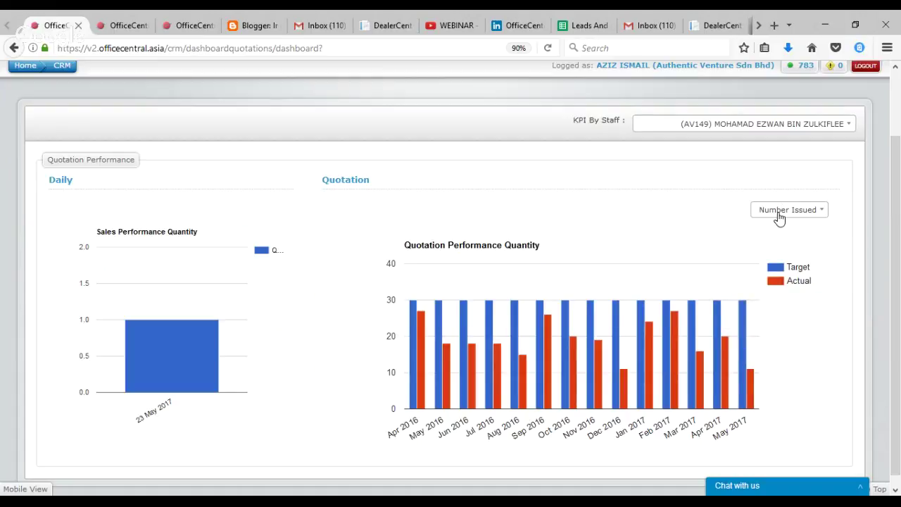
- Switch the quotation performance charts to Amount Issued and inspect the May 2017 target
left_click(779, 215)
left_click(777, 260)
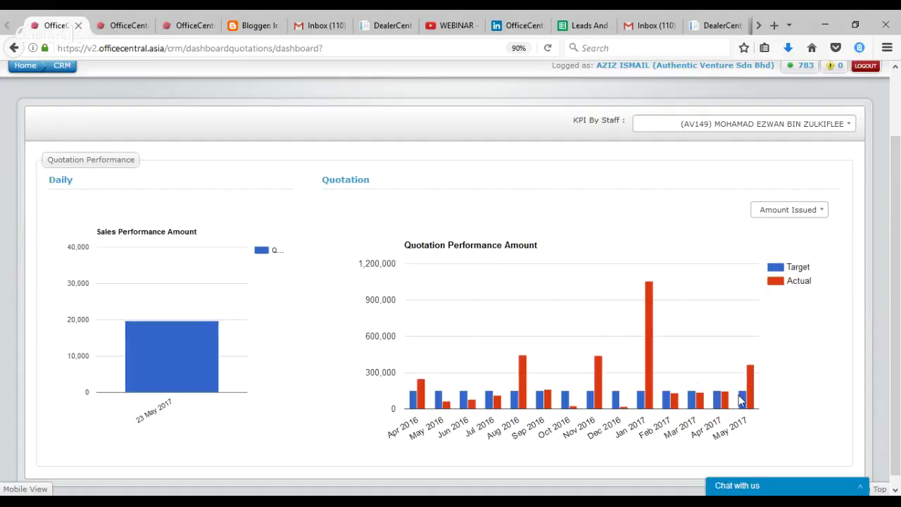
mouse_move(741, 400)
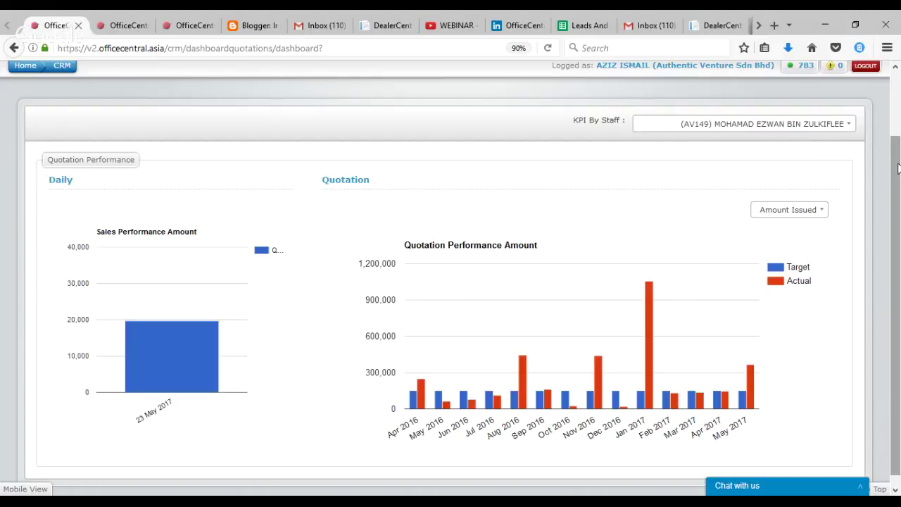
- Open the CRM dashboard for invoices and inspect the April 2017 target and actual quantities for all staff
left_click_drag(897, 178, 896, 146)
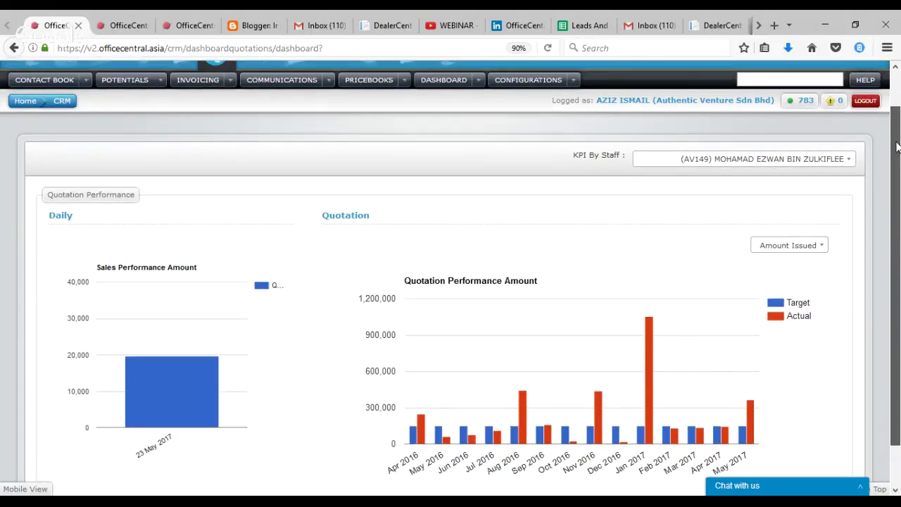
left_click(478, 80)
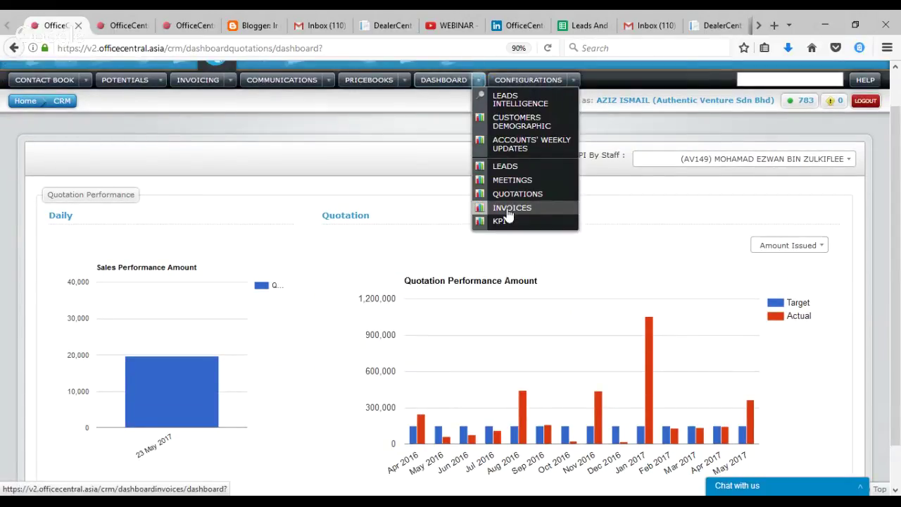
left_click(509, 211)
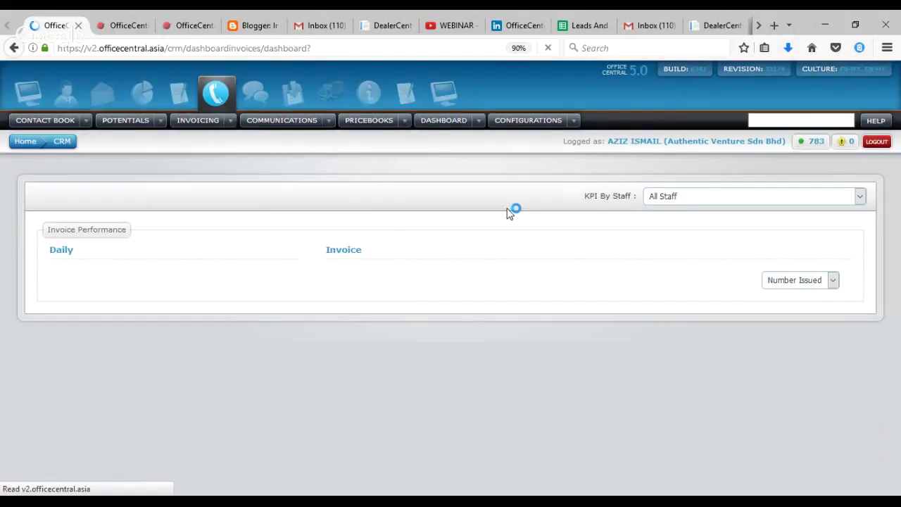
scroll(898, 237, "down", 2)
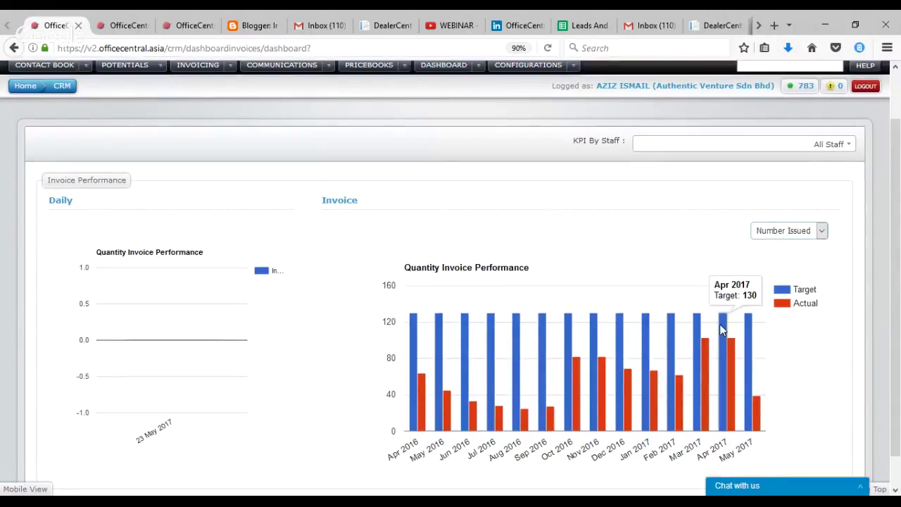
mouse_move(731, 346)
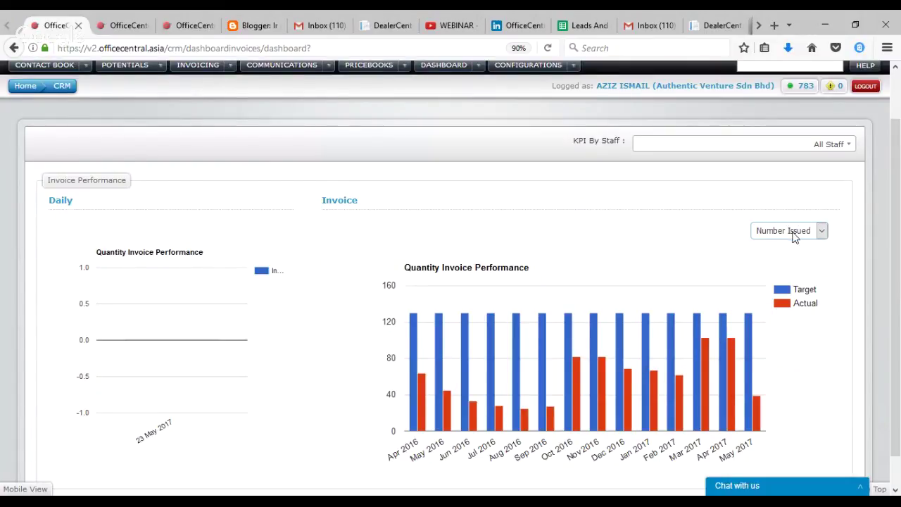
- Filter the invoice performance by the same staff member and switch the charts from quantity to Amount Issued
left_click(775, 146)
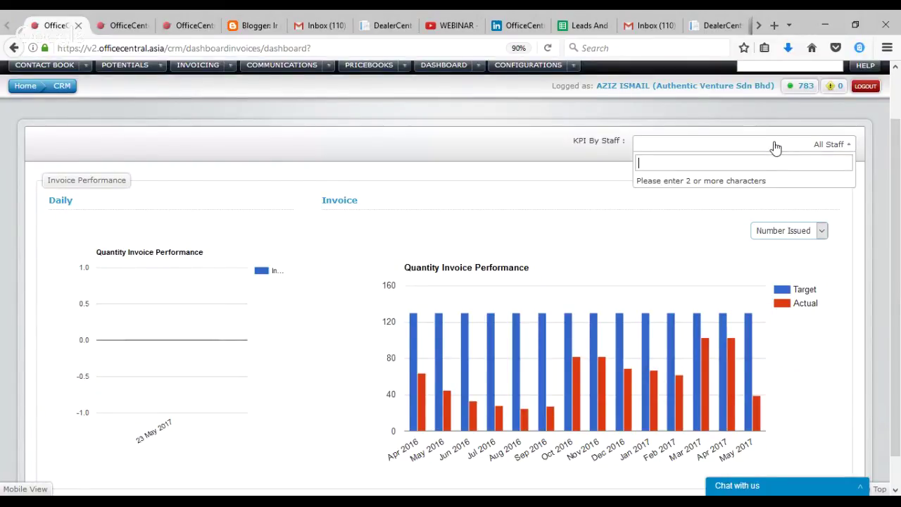
type("ez")
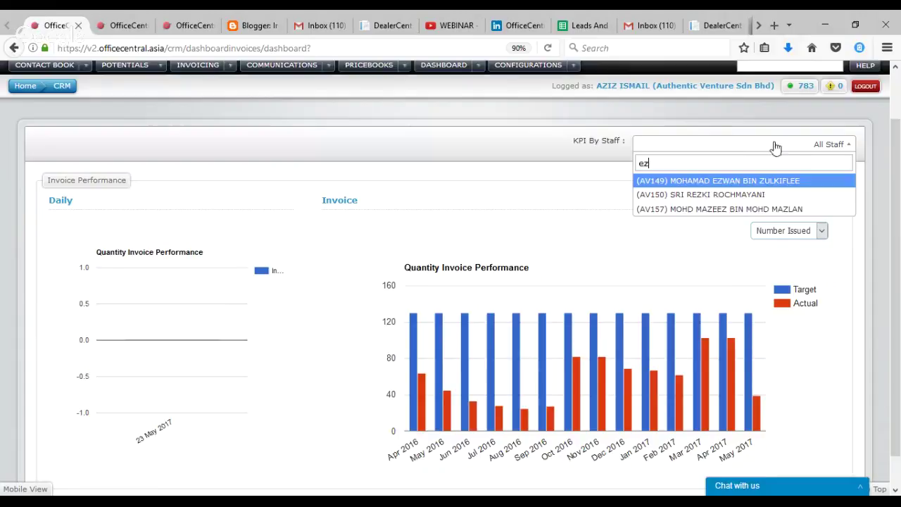
left_click(699, 184)
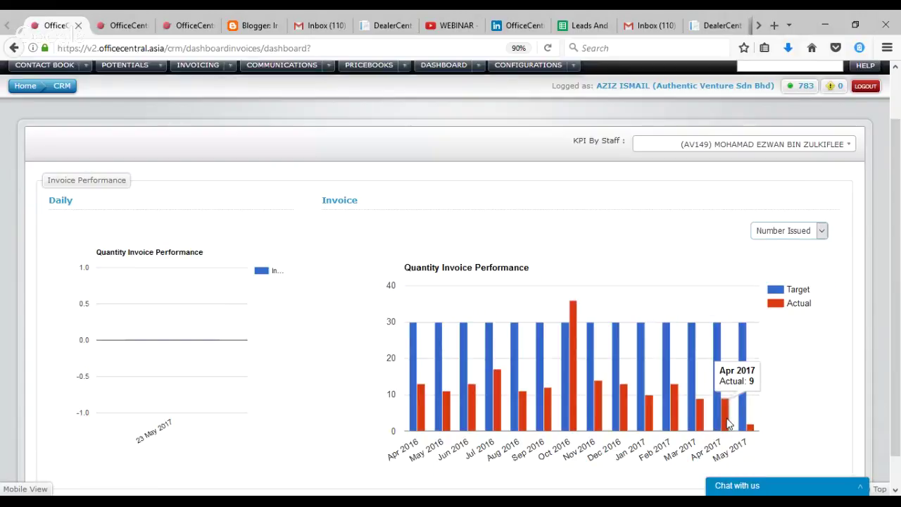
left_click(779, 234)
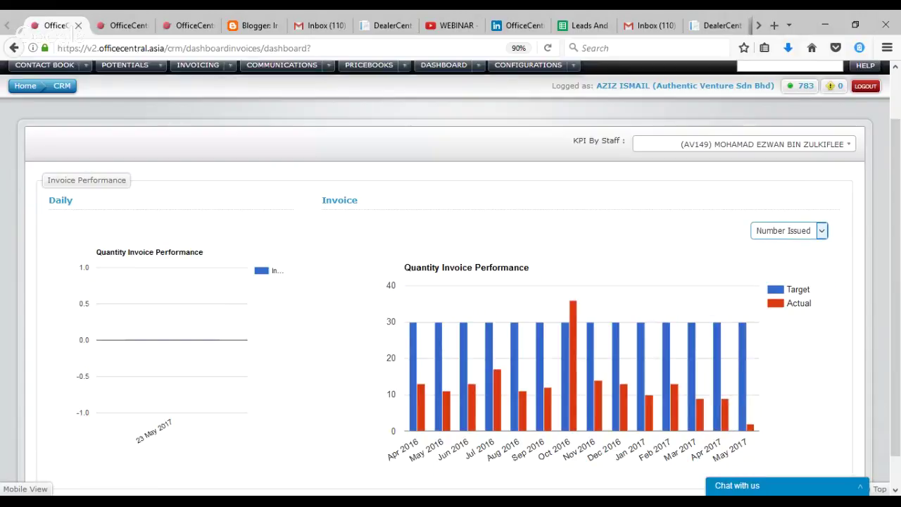
left_click(770, 265)
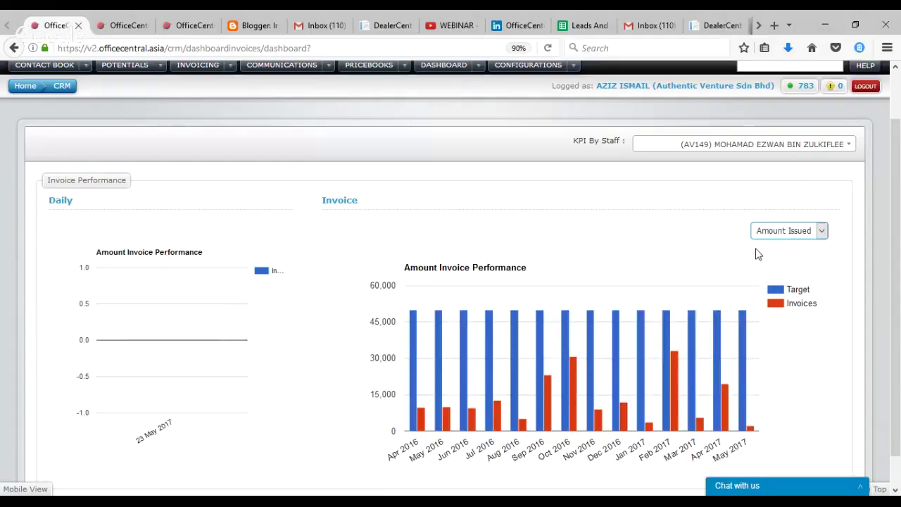
- Open the CRM's KPI configuration and bring up the KPI update form for the same staff member
left_click_drag(896, 227, 895, 190)
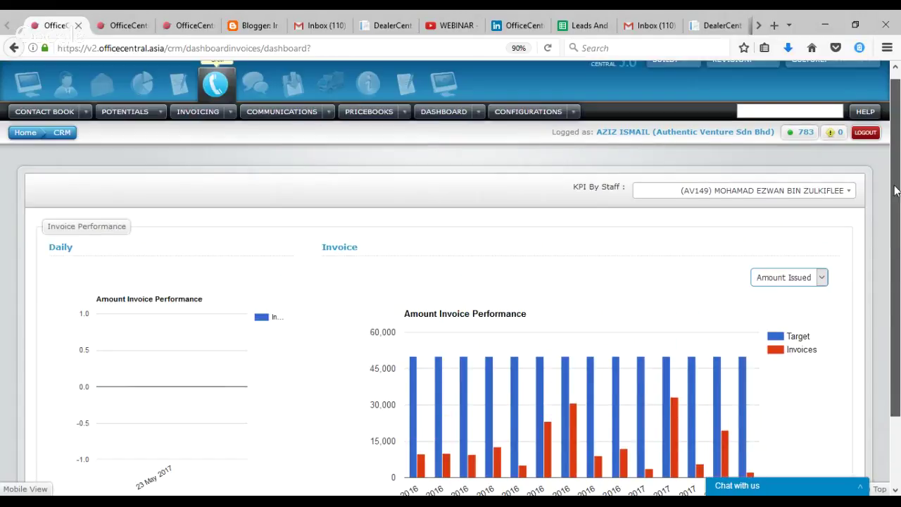
left_click(479, 120)
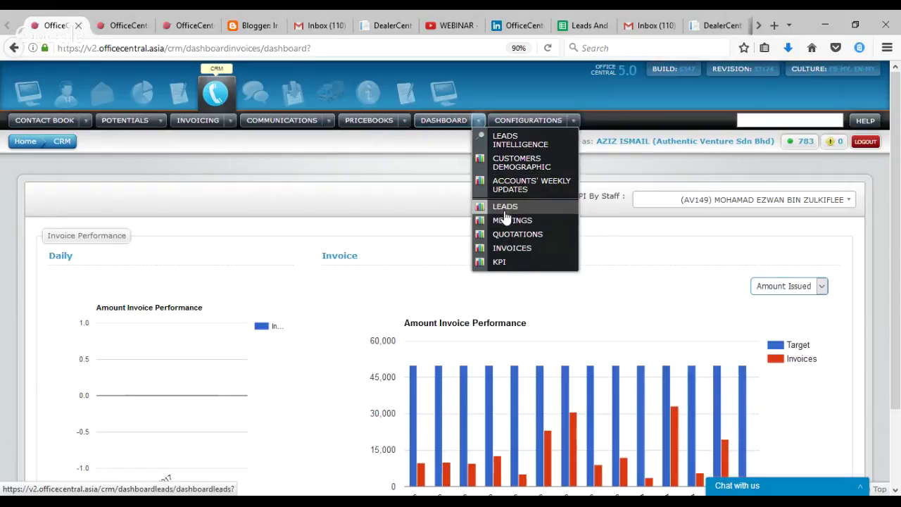
left_click(479, 120)
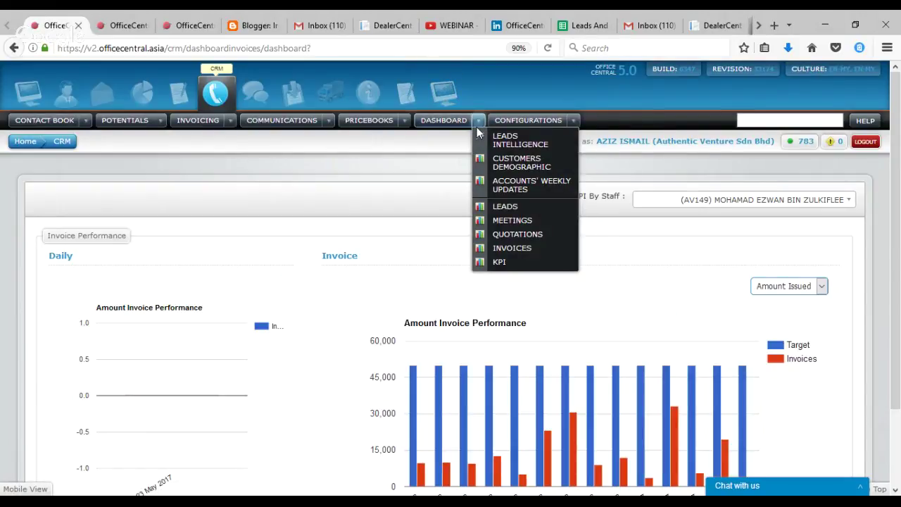
left_click(572, 123)
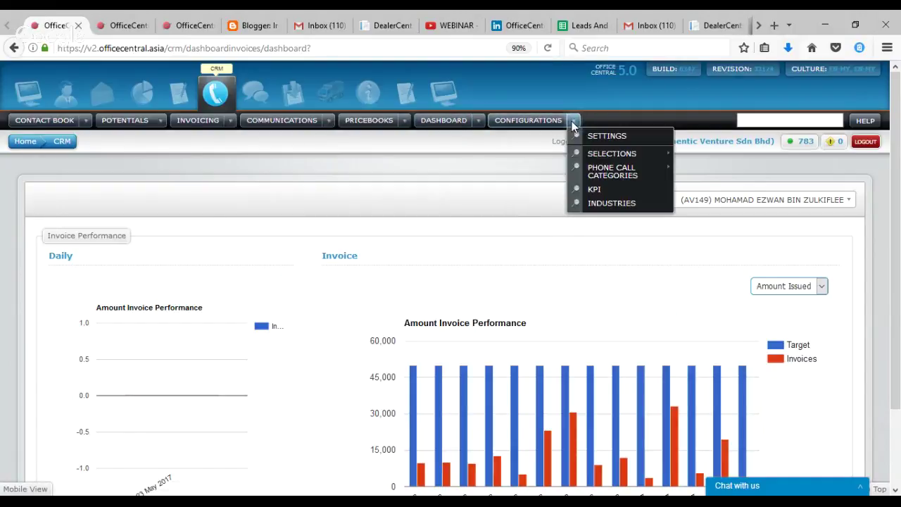
left_click(595, 189)
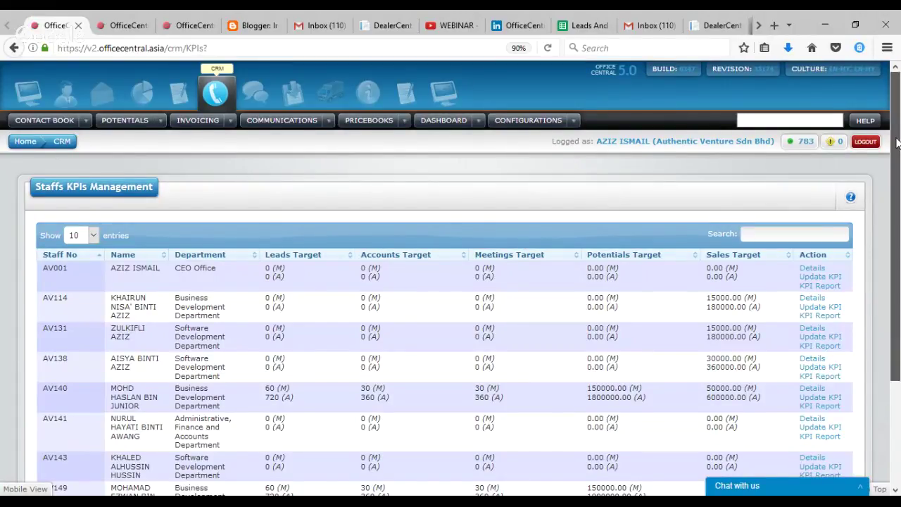
left_click_drag(897, 143, 885, 271)
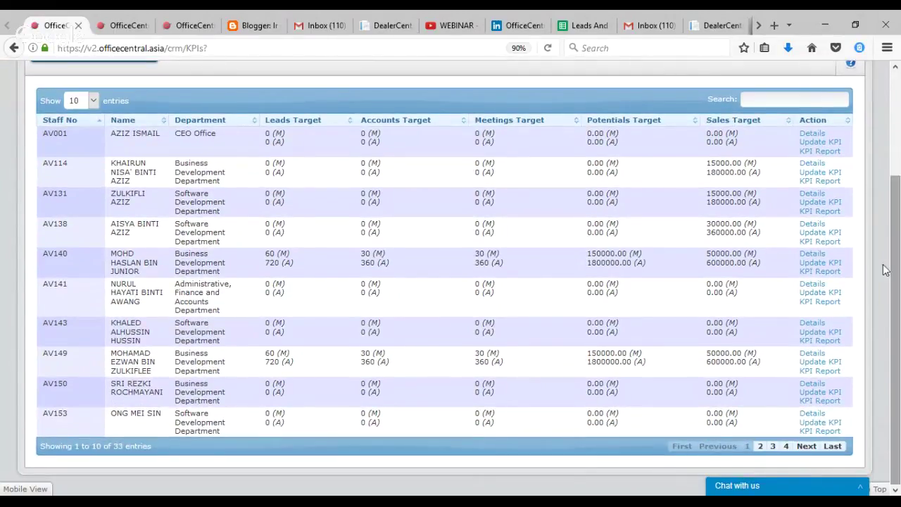
left_click(813, 361)
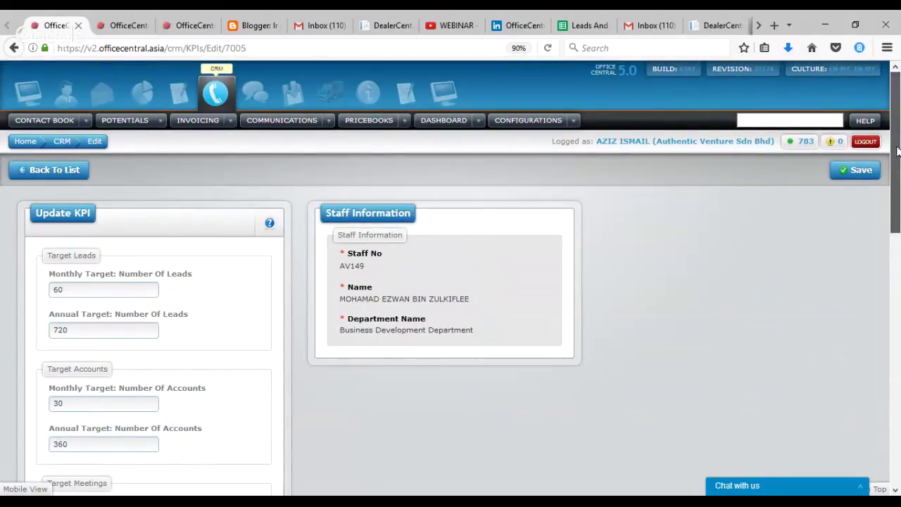
- Review the staff member's monthly and annual targets for leads, accounts, meetings, potentials, quotations and sales
scroll(897, 174, "down", 1)
left_click_drag(898, 175, 897, 197)
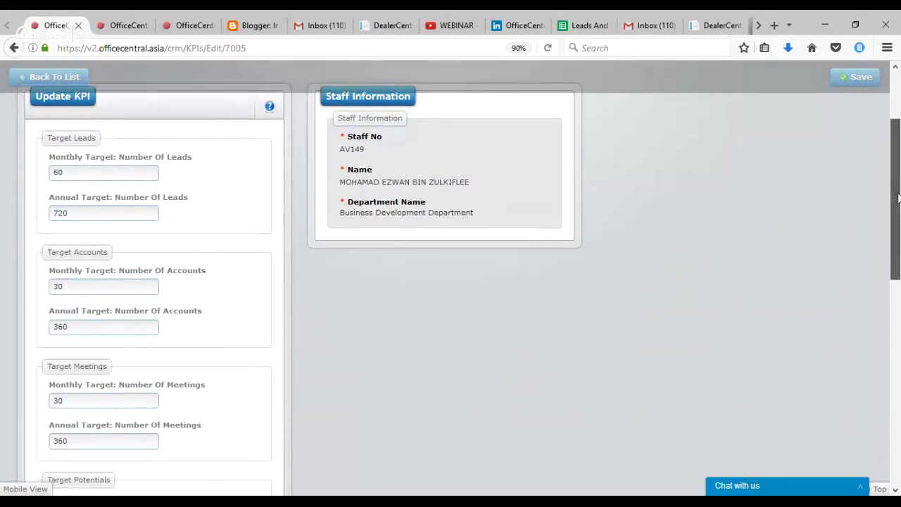
left_click_drag(898, 197, 898, 318)
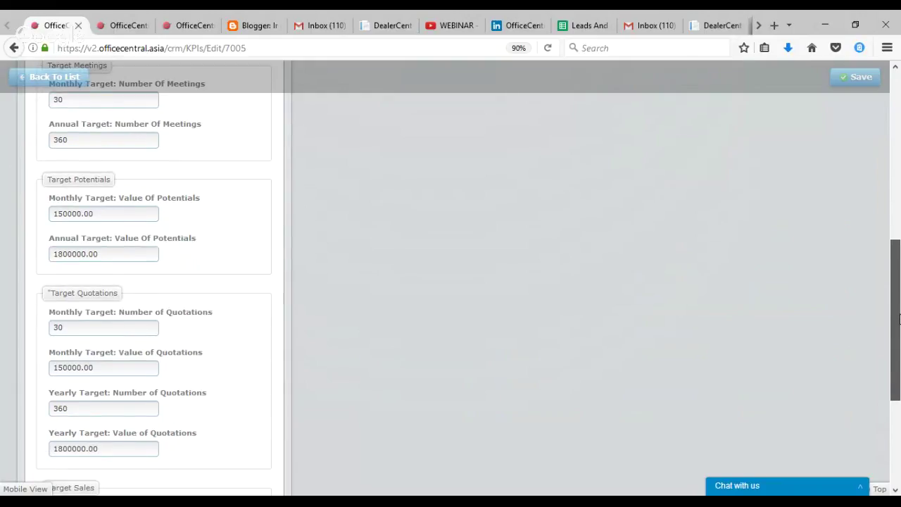
left_click_drag(898, 318, 898, 400)
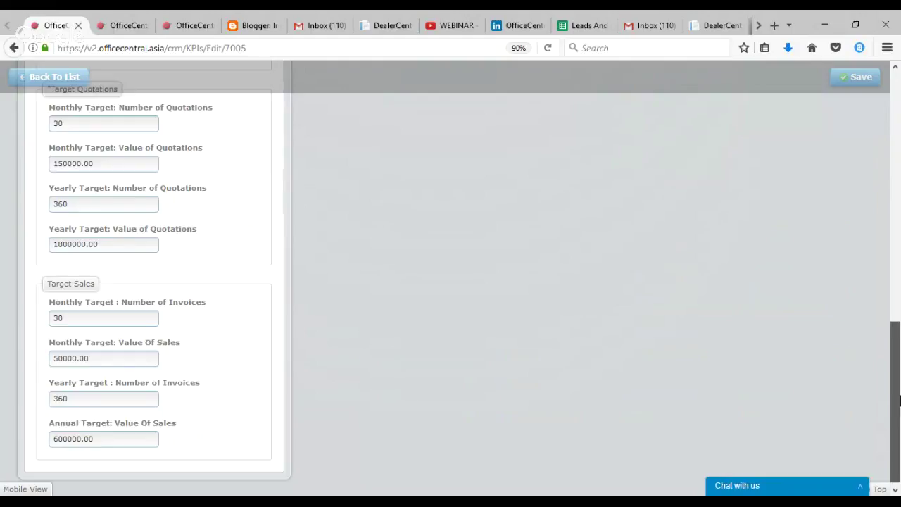
left_click_drag(898, 400, 898, 421)
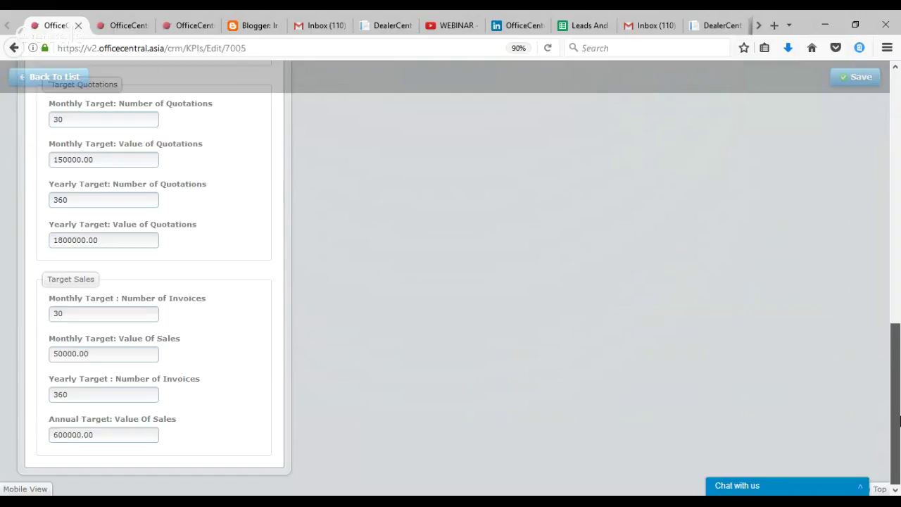
left_click_drag(898, 421, 899, 133)
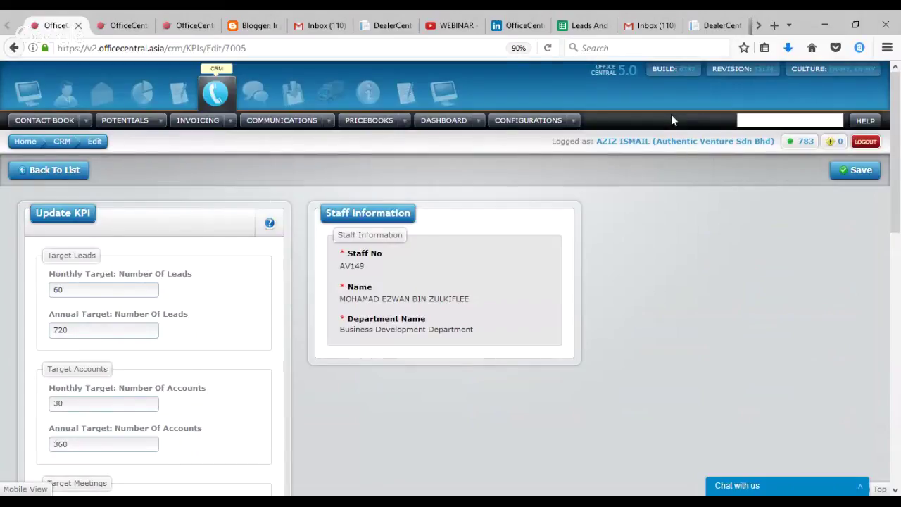
- Open the CRM dashboard for meetings and examine the daily and monthly meeting performance of all staff
left_click(478, 121)
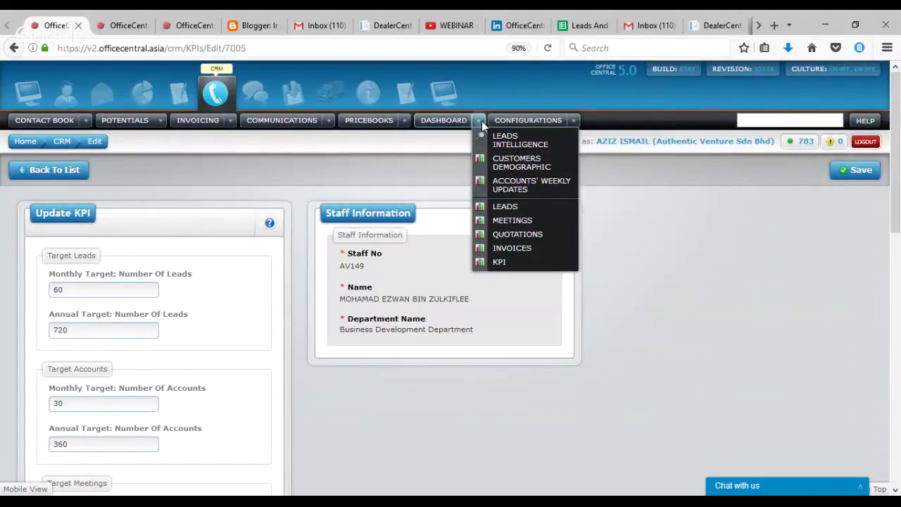
left_click(510, 222)
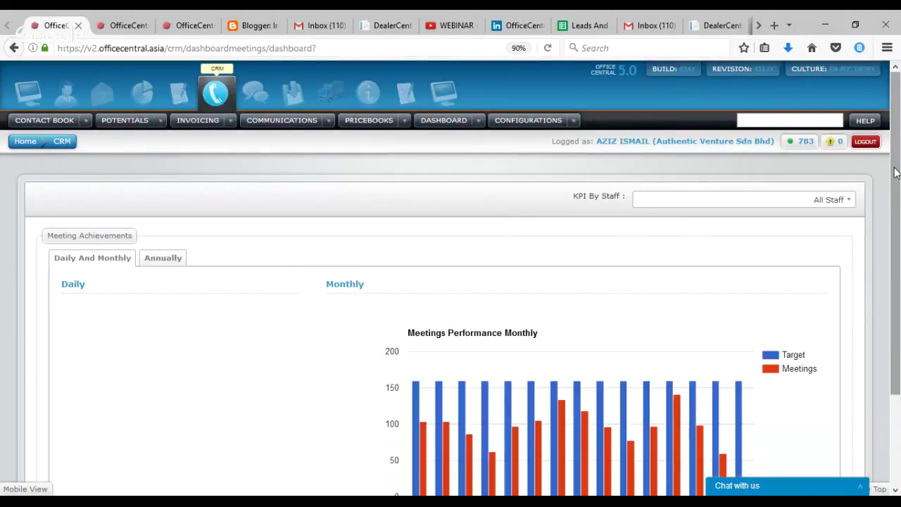
left_click_drag(894, 174, 899, 141)
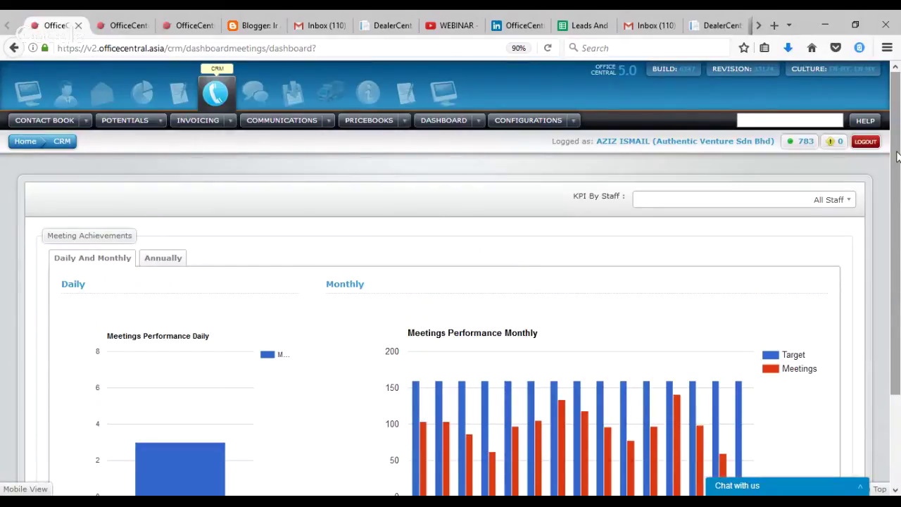
left_click_drag(896, 156, 898, 129)
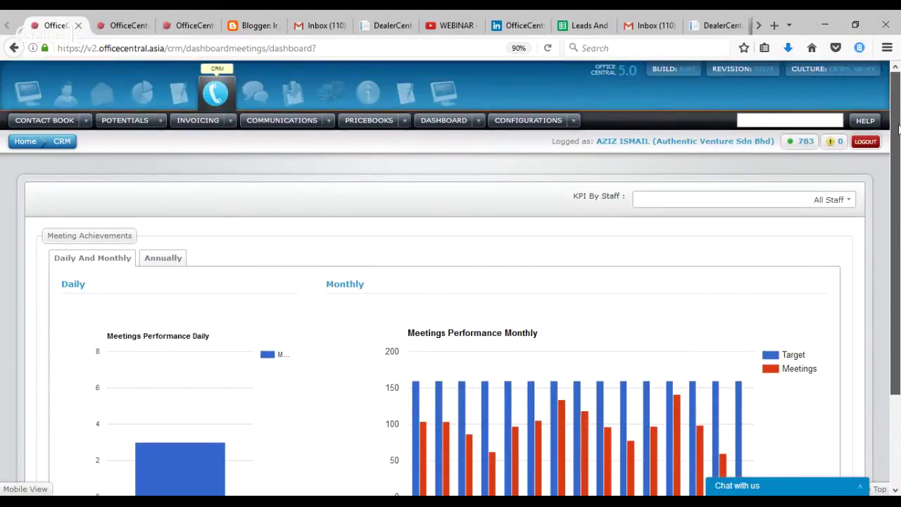
left_click_drag(899, 130, 897, 191)
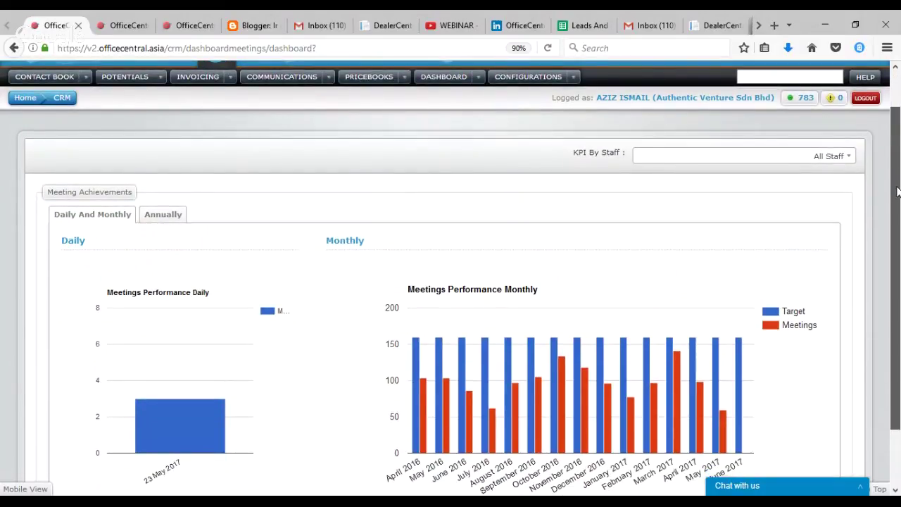
left_click_drag(896, 188, 896, 140)
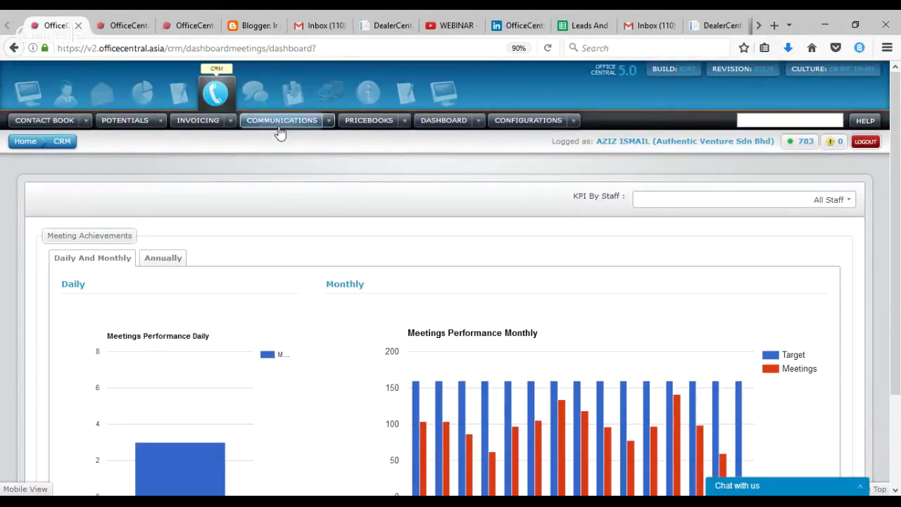
- Open the CRM dashboard for leads and examine the daily and monthly leads performance of all staff
left_click(479, 121)
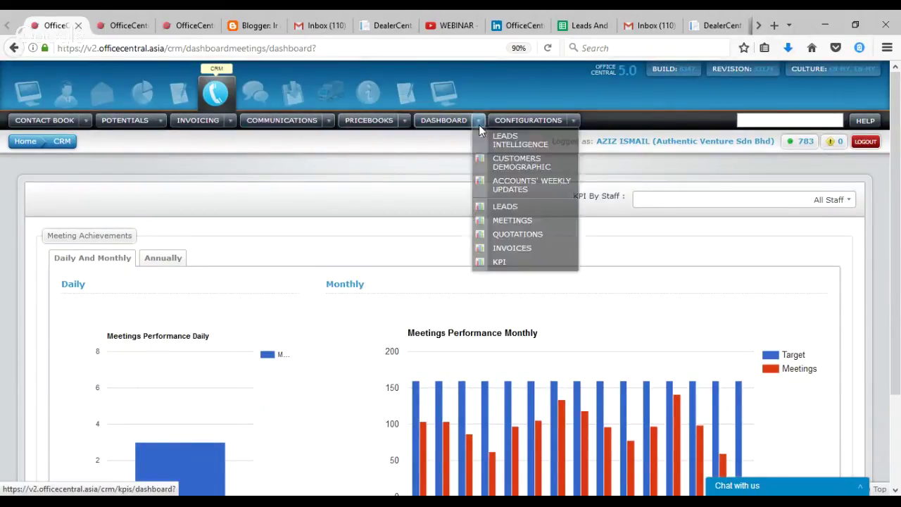
left_click(504, 207)
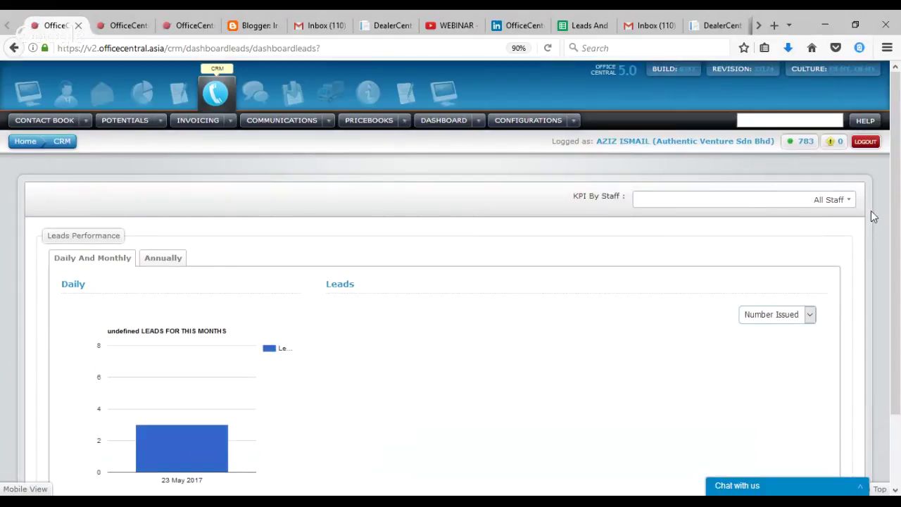
scroll(899, 221, "down", 2)
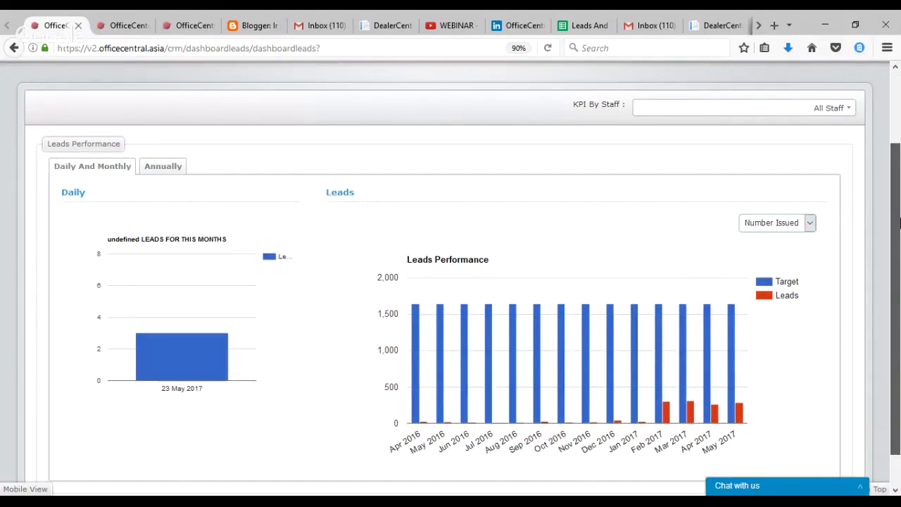
left_click_drag(899, 223, 898, 143)
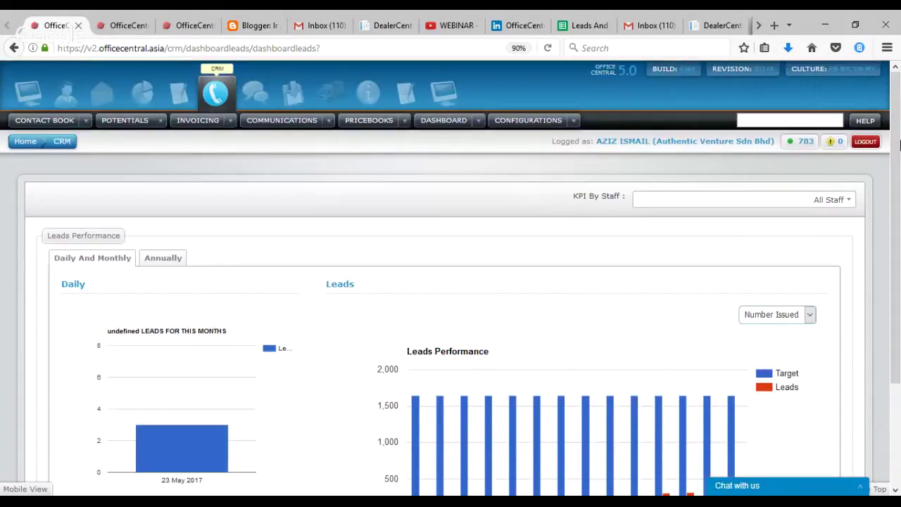
- Open the contact book's list of leads and look through its entries
left_click(86, 120)
mouse_move(103, 139)
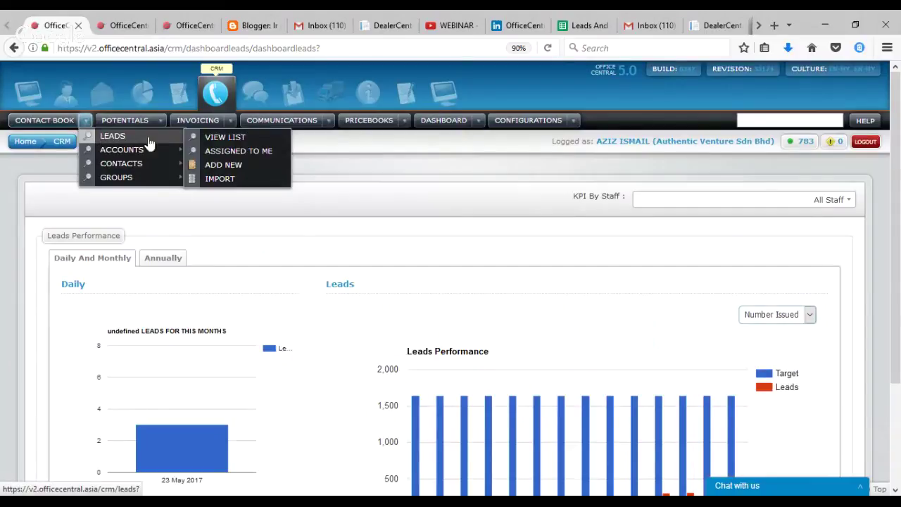
left_click(226, 140)
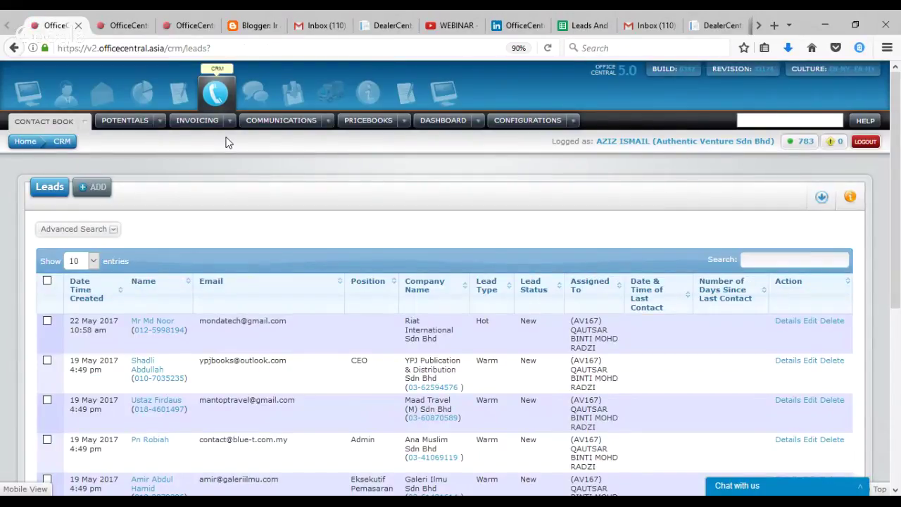
left_click_drag(898, 174, 898, 199)
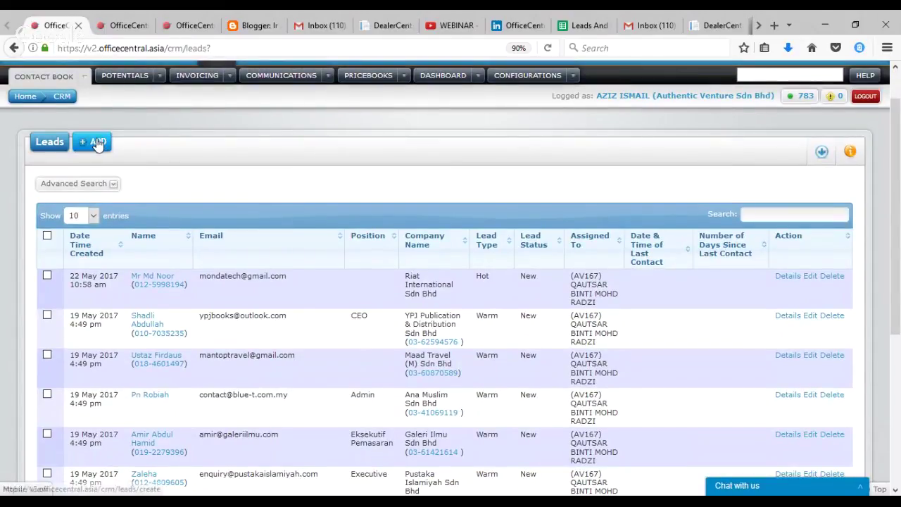
- View the blank form for creating a lead and the contact book's lead import page with its data field
left_click(98, 143)
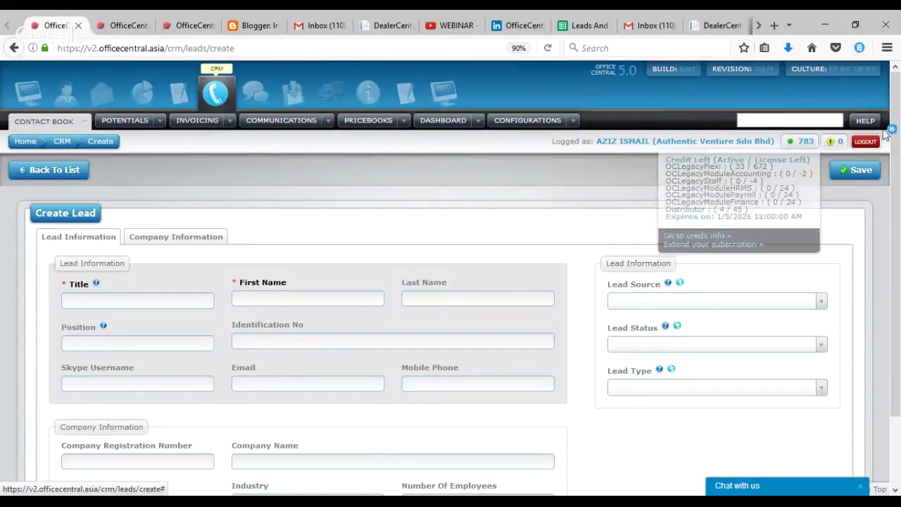
mouse_move(897, 176)
left_mouse_down()
mouse_move(898, 259)
mouse_move(898, 189)
left_mouse_up()
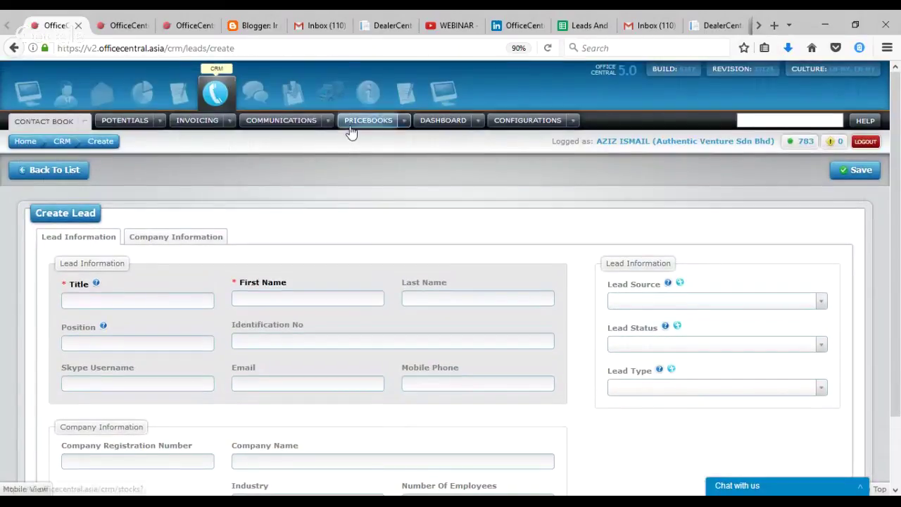
mouse_move(112, 144)
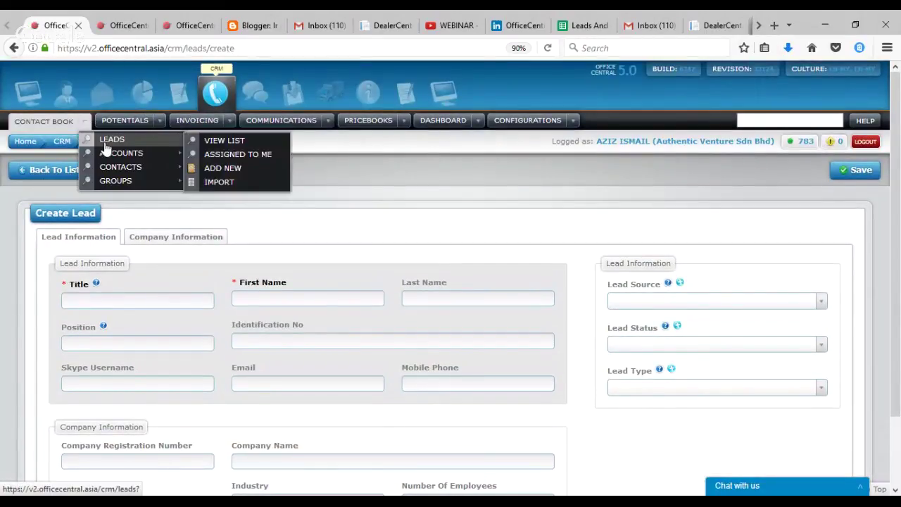
left_click(216, 183)
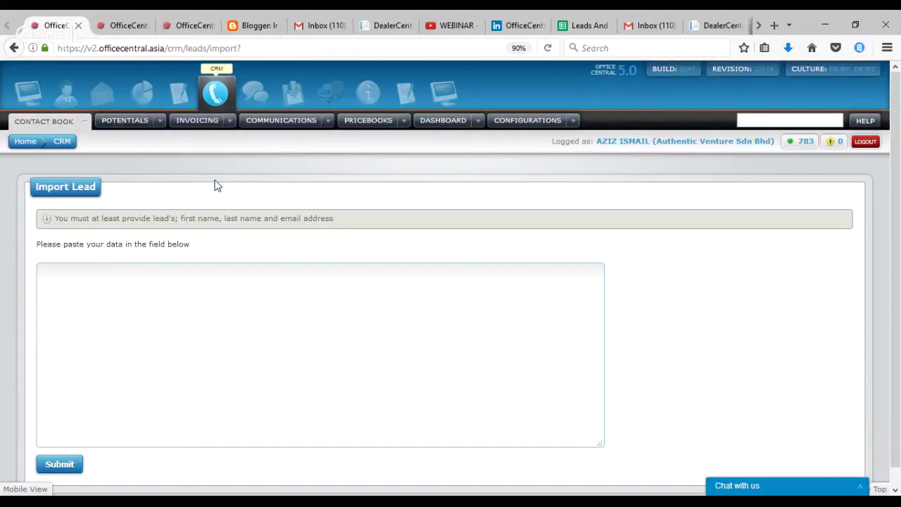
left_click(102, 280)
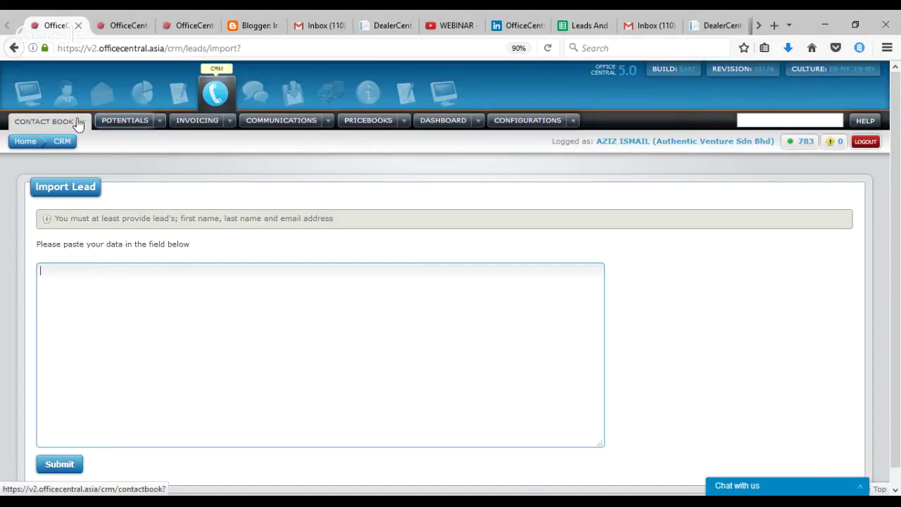
- Open the CRM dashboards for leads and for meetings to compare all staff's performance against the targets
mouse_move(478, 126)
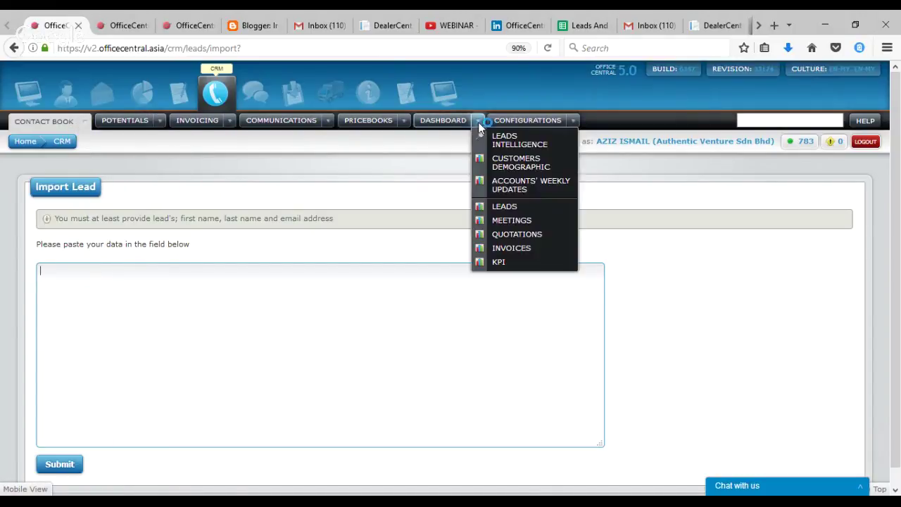
left_click(499, 207)
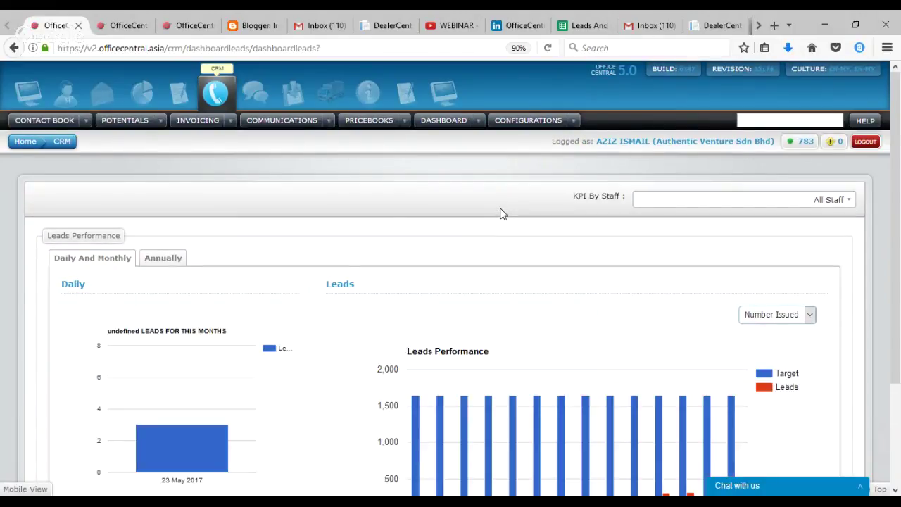
mouse_move(479, 123)
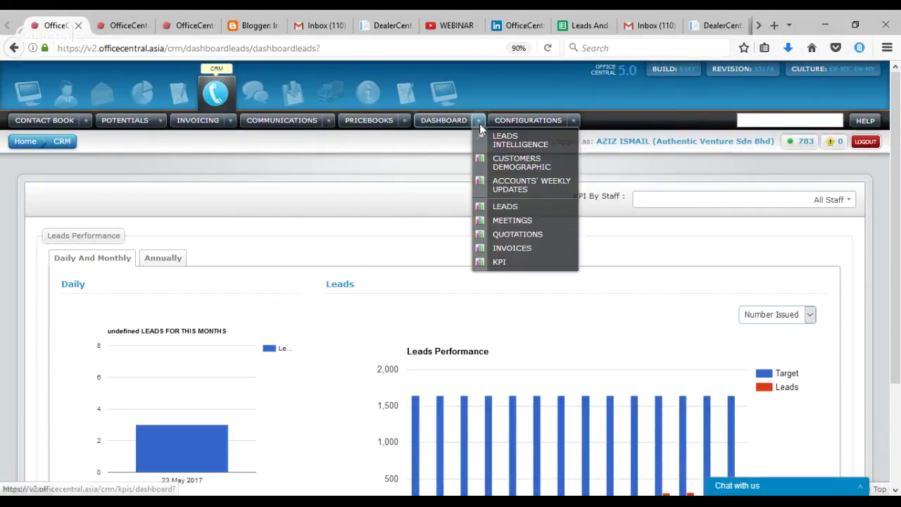
left_click(499, 221)
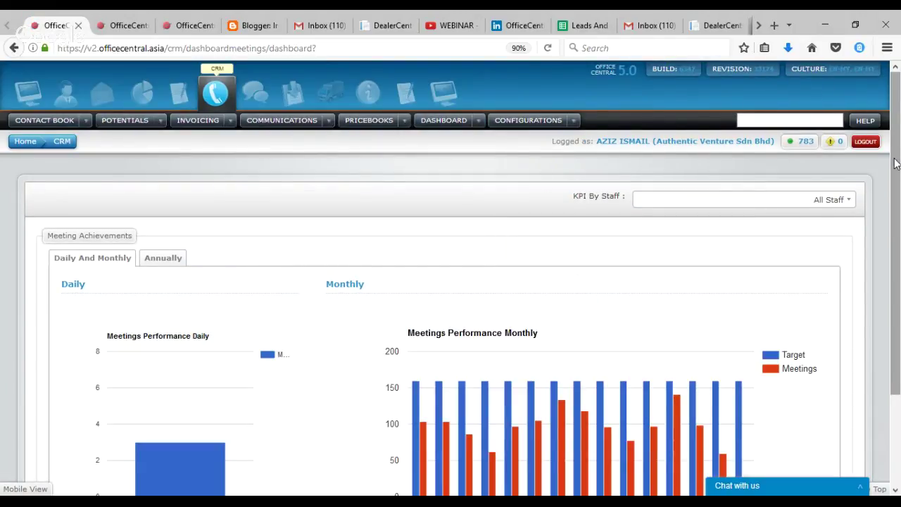
left_click_drag(895, 165, 898, 112)
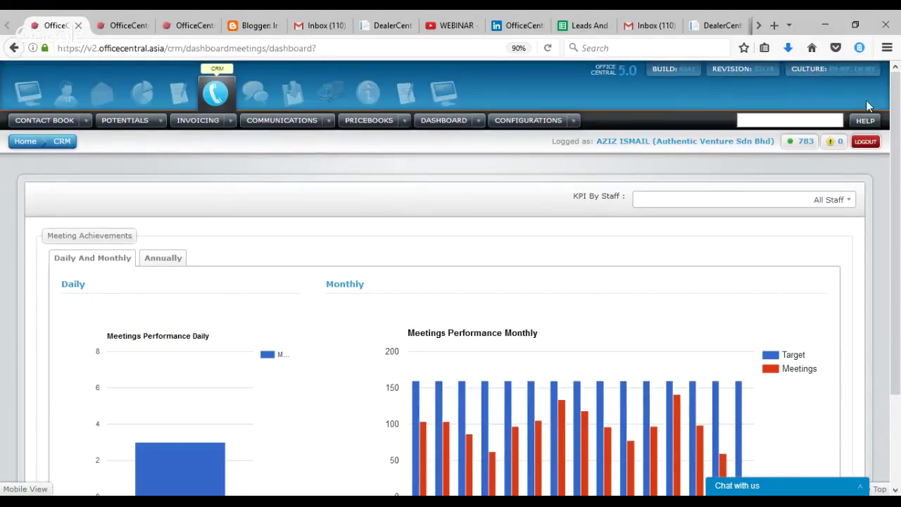
- Open the full list of meetings and view the details of the Beauty Five Empire Sdn Bhd meeting
mouse_move(331, 124)
mouse_move(362, 135)
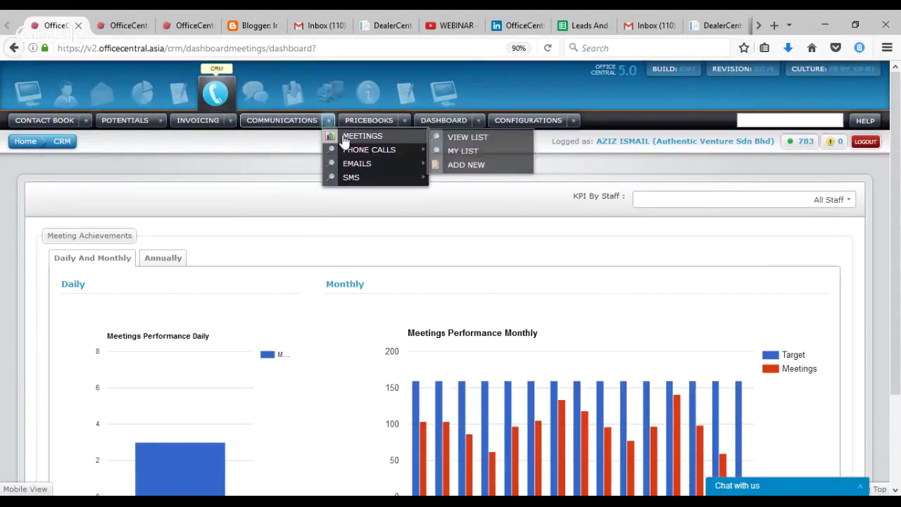
left_click(459, 138)
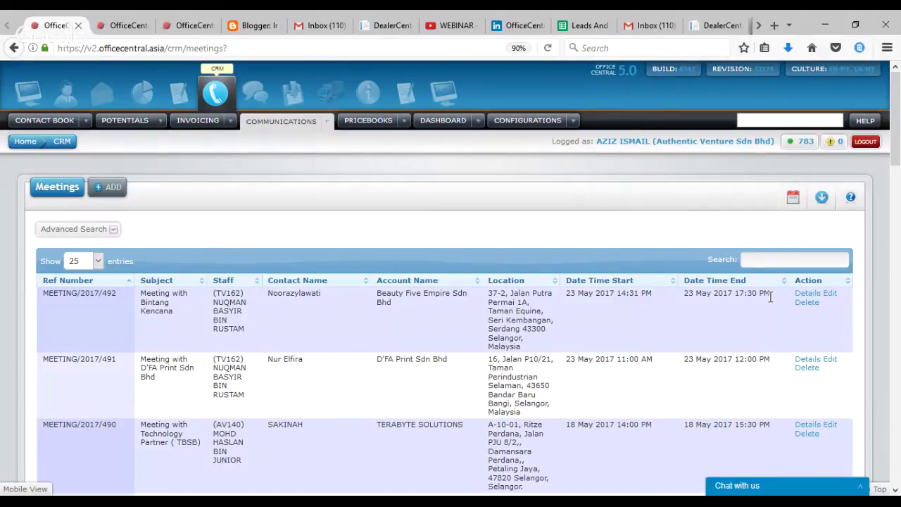
left_click(806, 295)
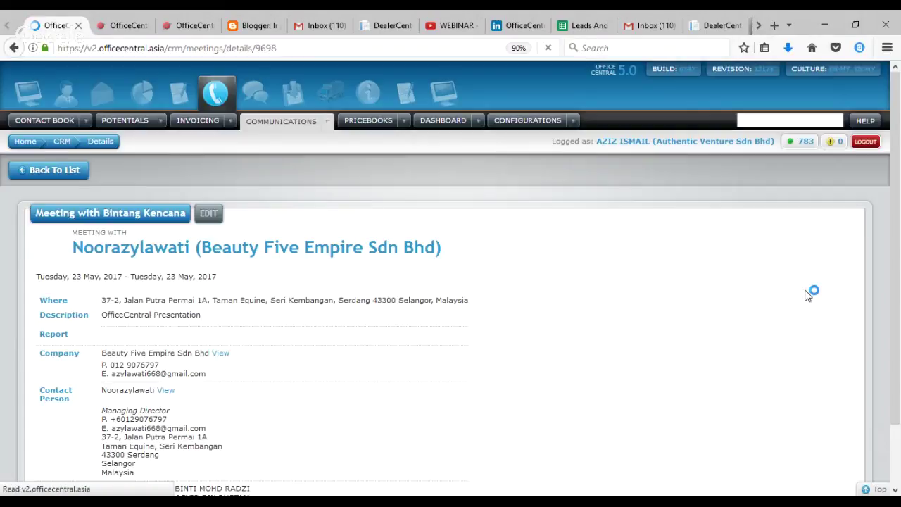
left_click_drag(896, 158, 506, 19)
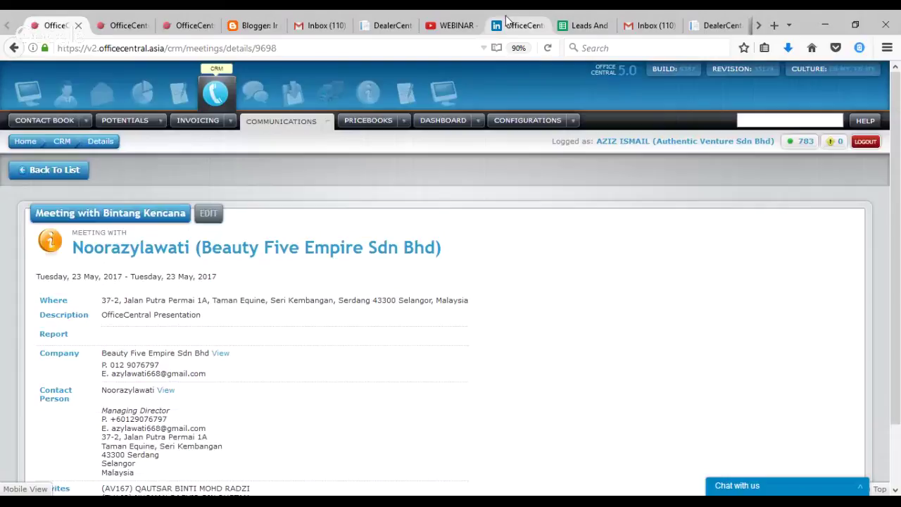
- Open a blank form for a new meeting and look through its information, schedule, contact, invites and report fields
mouse_move(327, 122)
mouse_move(365, 142)
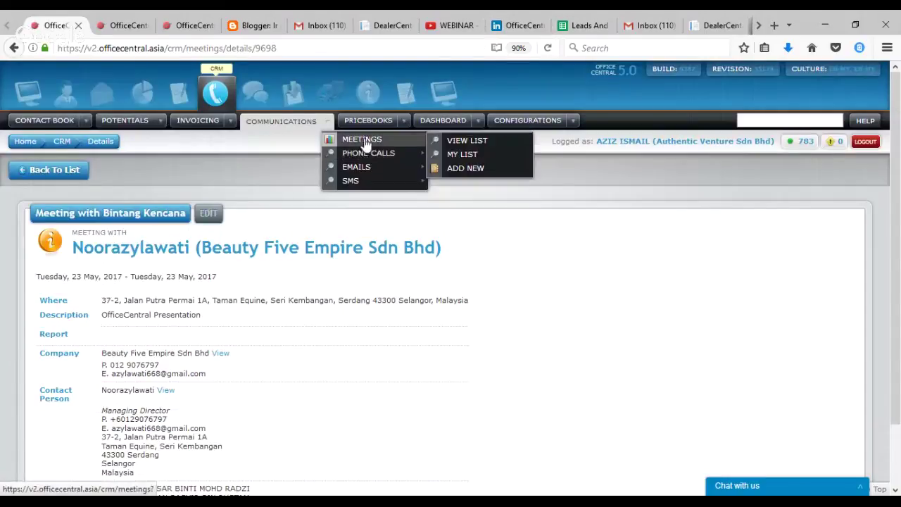
left_click(458, 170)
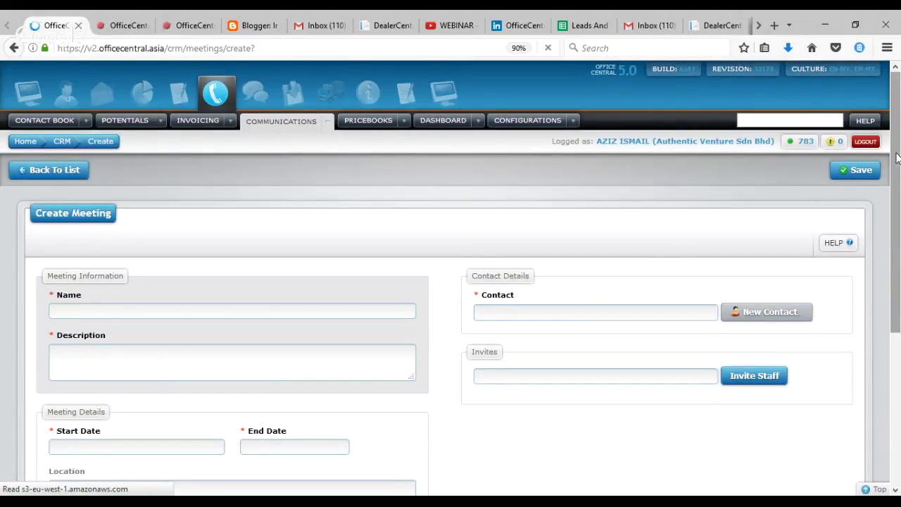
left_click_drag(898, 158, 897, 325)
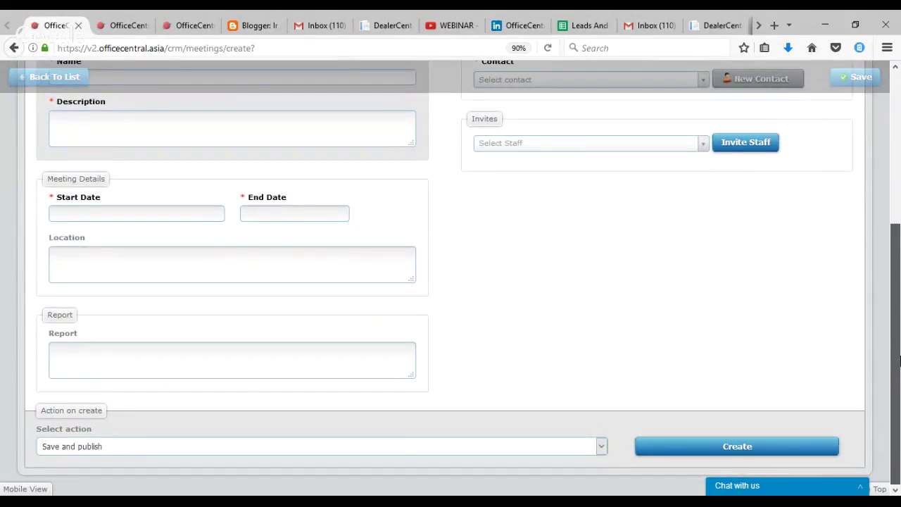
left_click_drag(898, 361, 896, 229)
left_click_drag(894, 213, 898, 100)
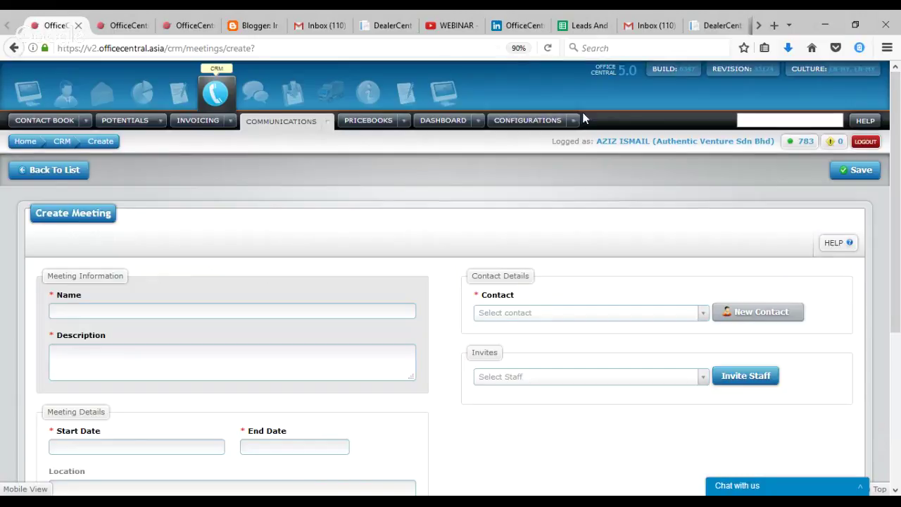
- Open the CRM dashboard for quotations and examine all staff's daily and monthly quotation performance
left_click(479, 121)
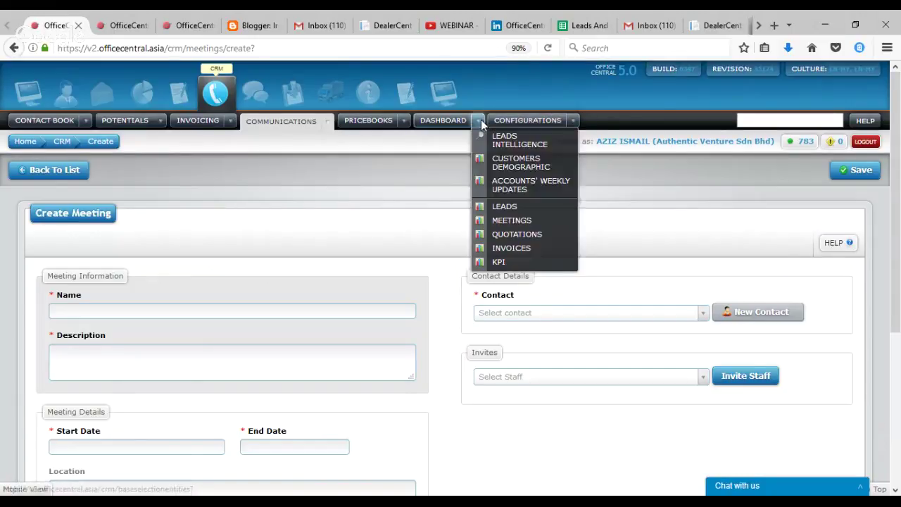
left_click(501, 234)
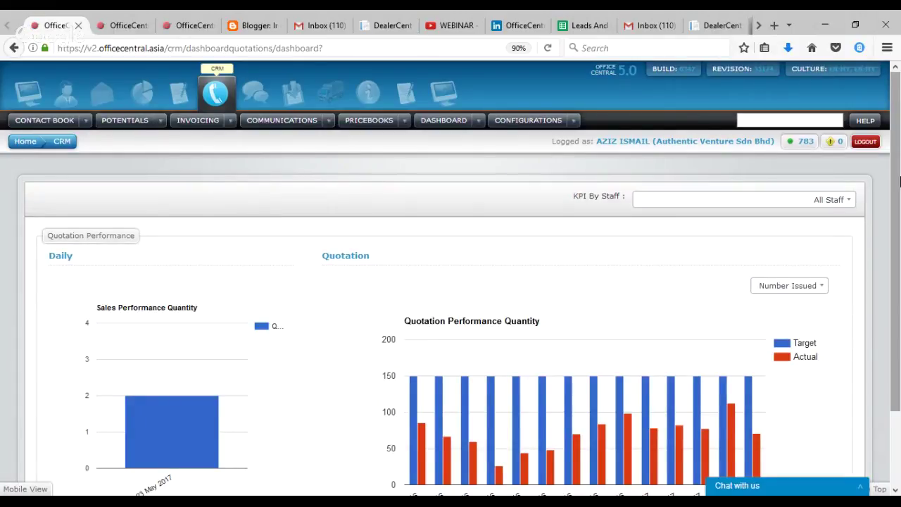
mouse_move(899, 181)
left_mouse_down()
mouse_move(899, 246)
mouse_move(899, 180)
left_mouse_up()
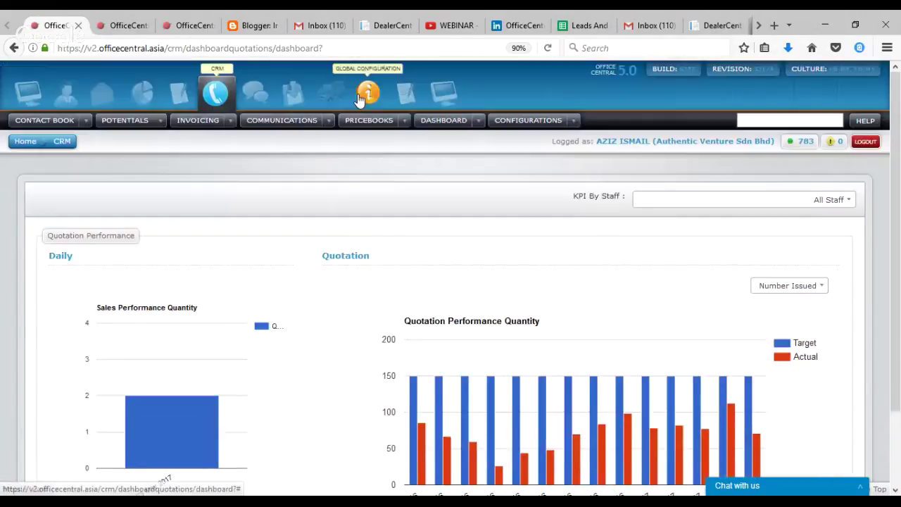
- Open the full list of quotations and view the details of the "Invois Bagi Solo Package" quotation
left_click(231, 119)
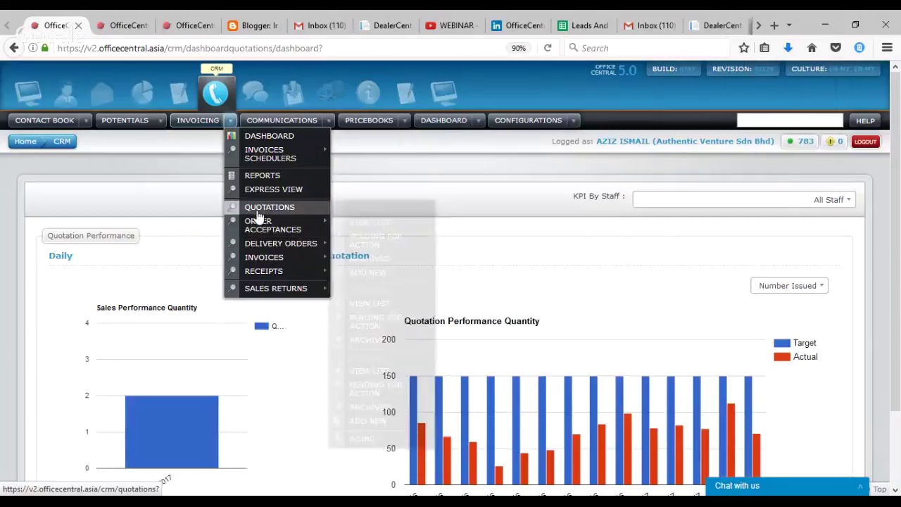
mouse_move(306, 209)
left_click(361, 229)
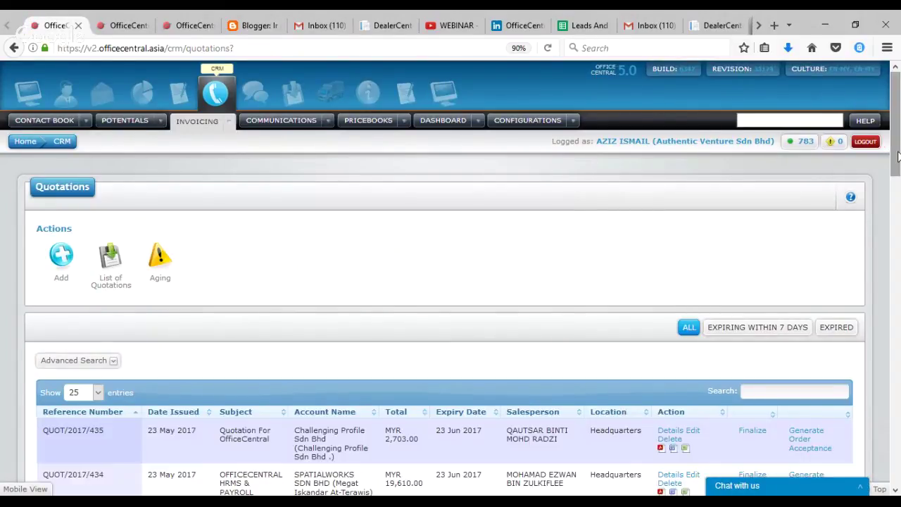
left_click_drag(899, 153, 898, 173)
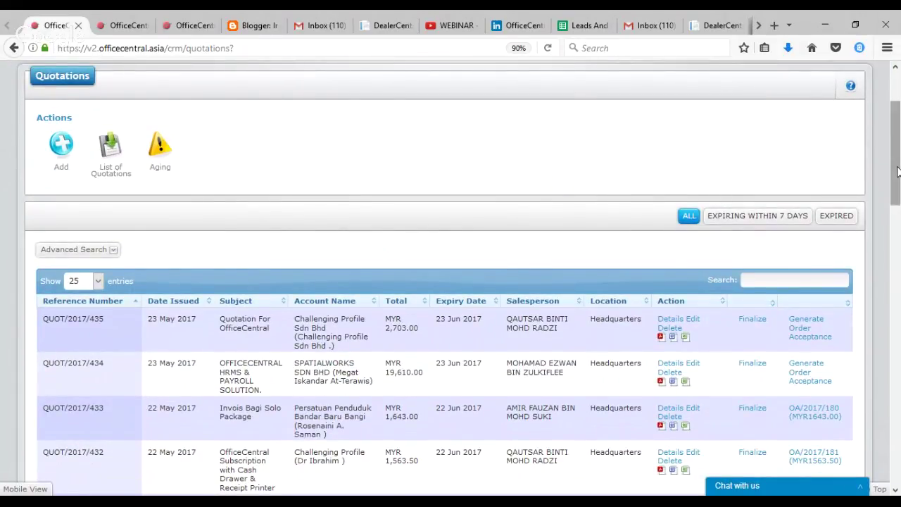
left_click(673, 409)
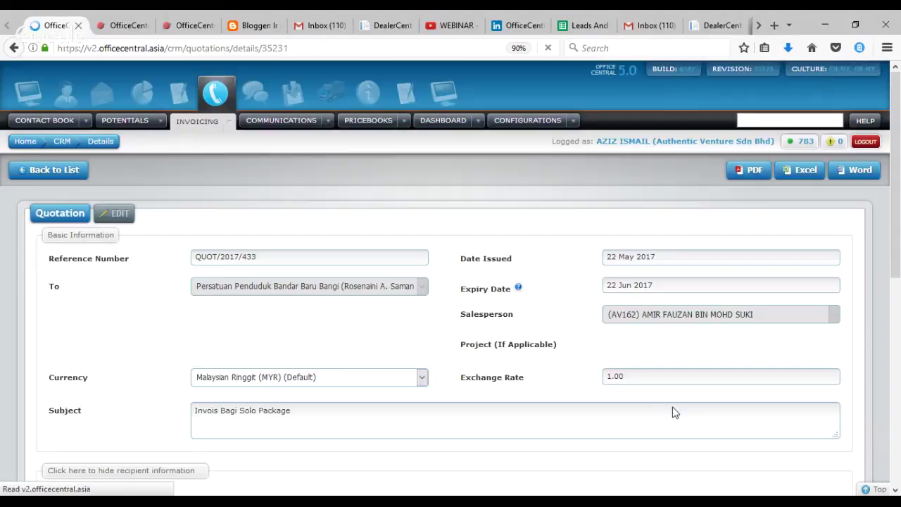
left_click_drag(896, 202, 897, 173)
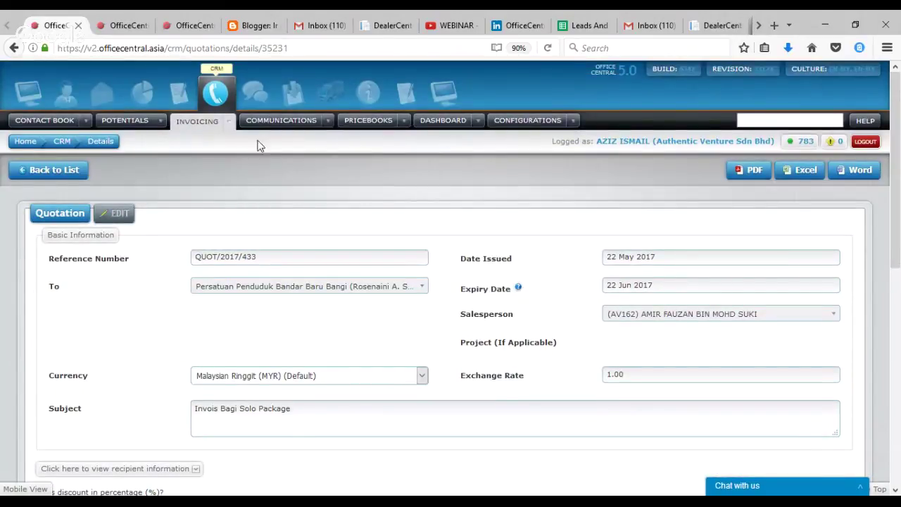
- Open a blank form for a new quotation and look through its basic information and item fields
left_click(227, 125)
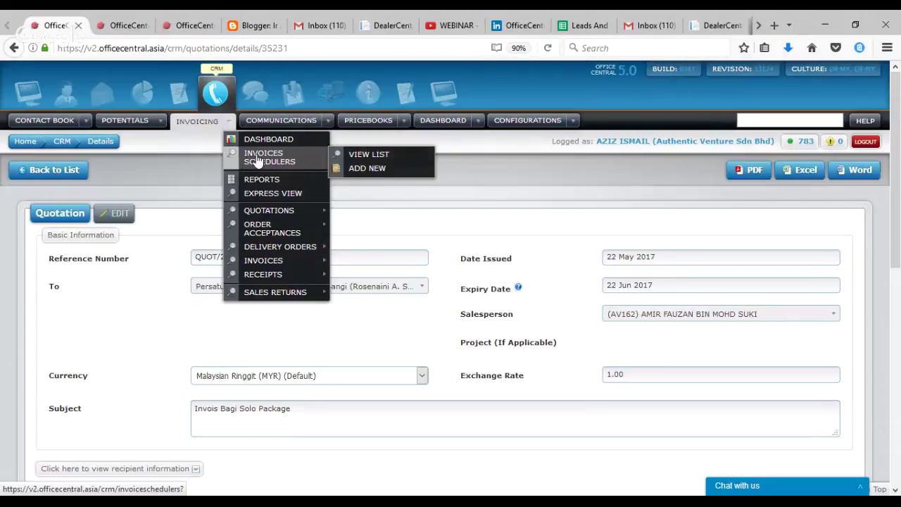
mouse_move(263, 213)
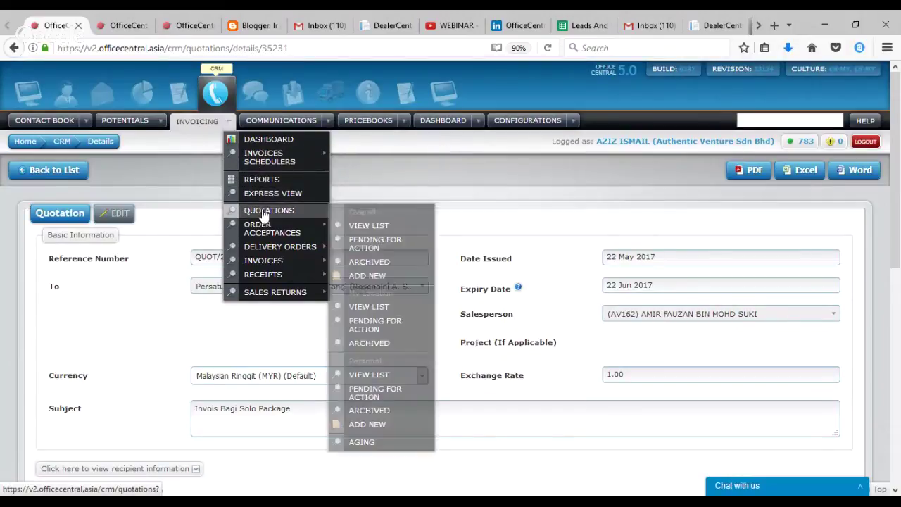
left_click(357, 277)
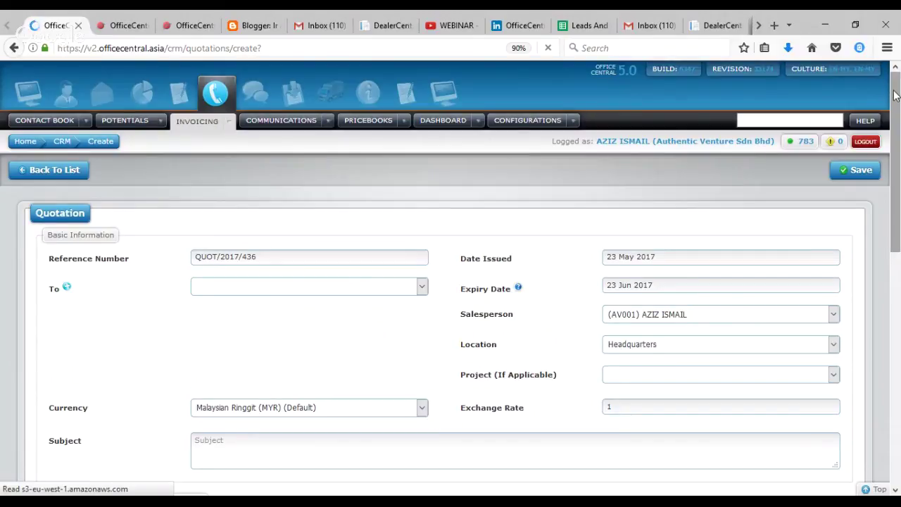
left_click_drag(895, 96, 899, 180)
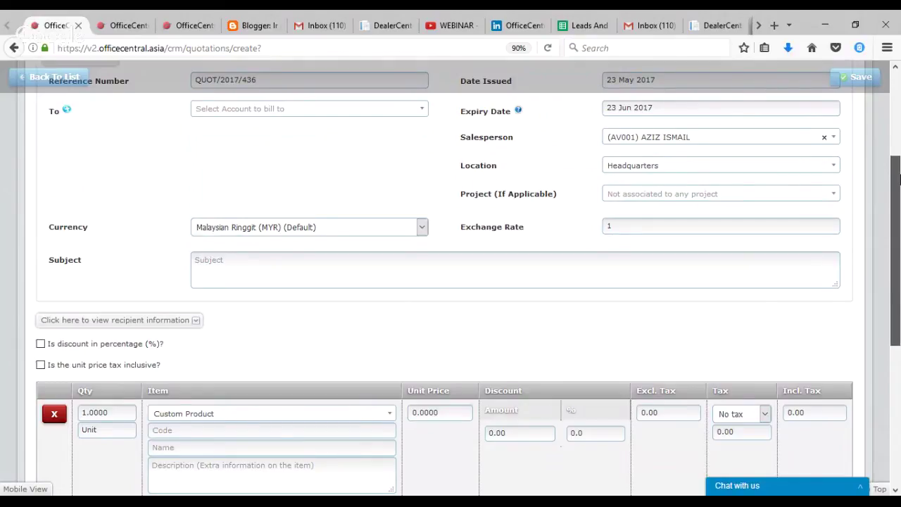
left_click_drag(899, 180, 896, 63)
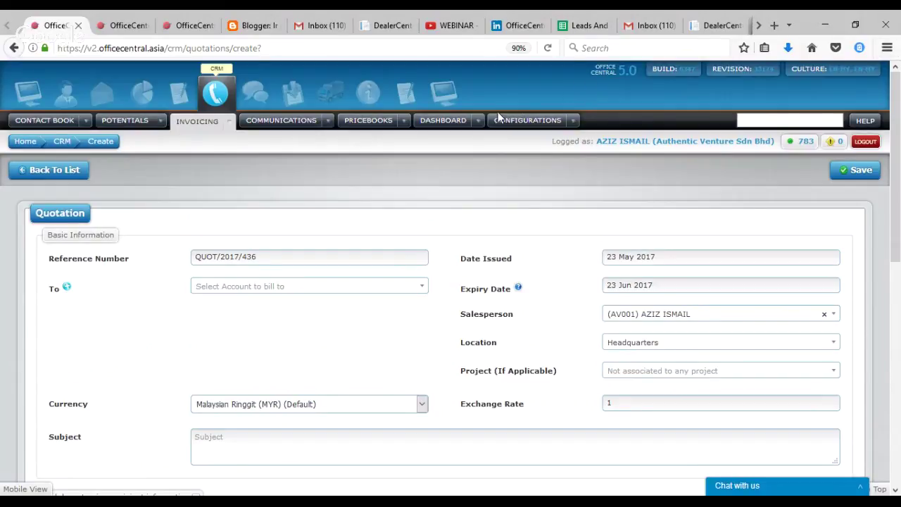
- Open the CRM dashboard for invoices and examine all staff's daily and monthly invoice performance
left_click(478, 120)
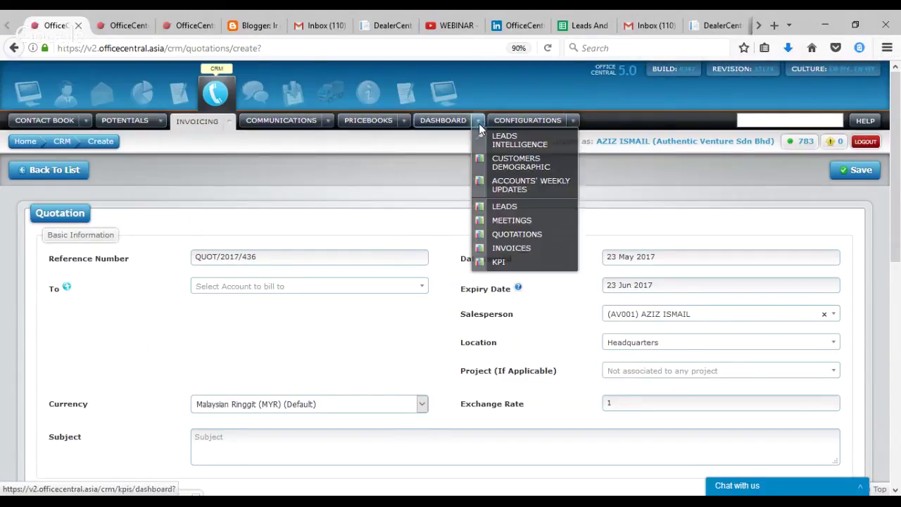
left_click(505, 246)
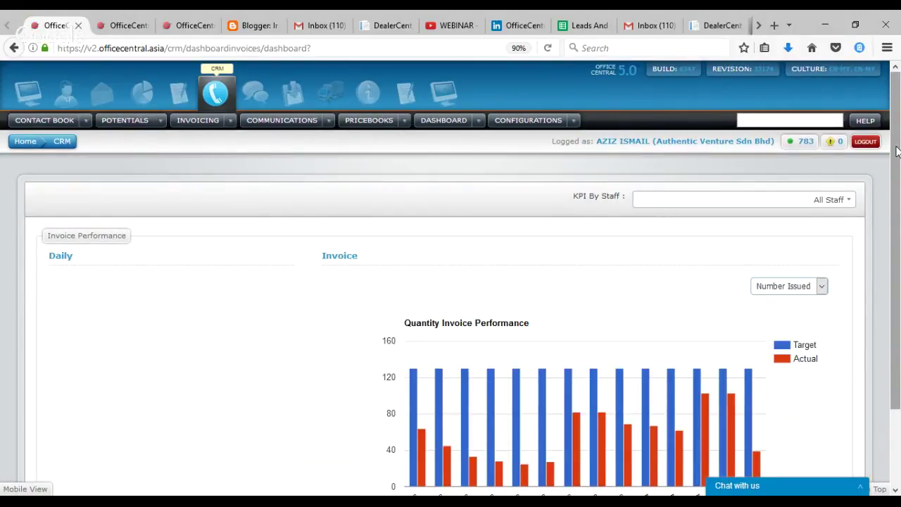
left_click_drag(896, 151, 898, 212)
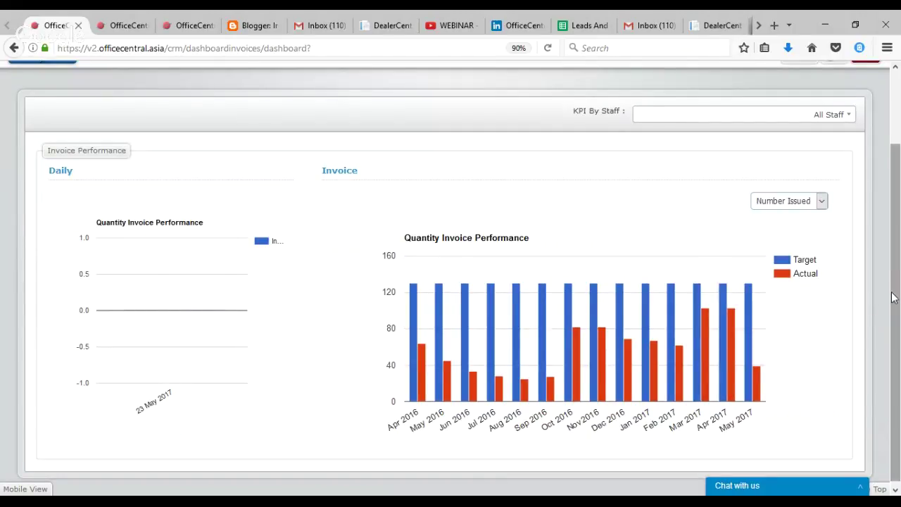
left_click_drag(892, 297, 892, 222)
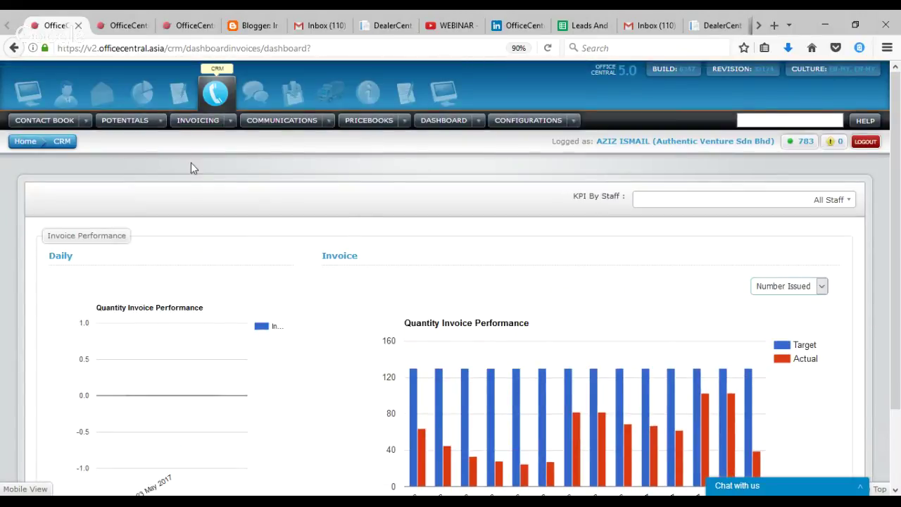
- Open the full list of invoices and view the details of the "Invois Bagi Solo Package" invoice
left_click(230, 120)
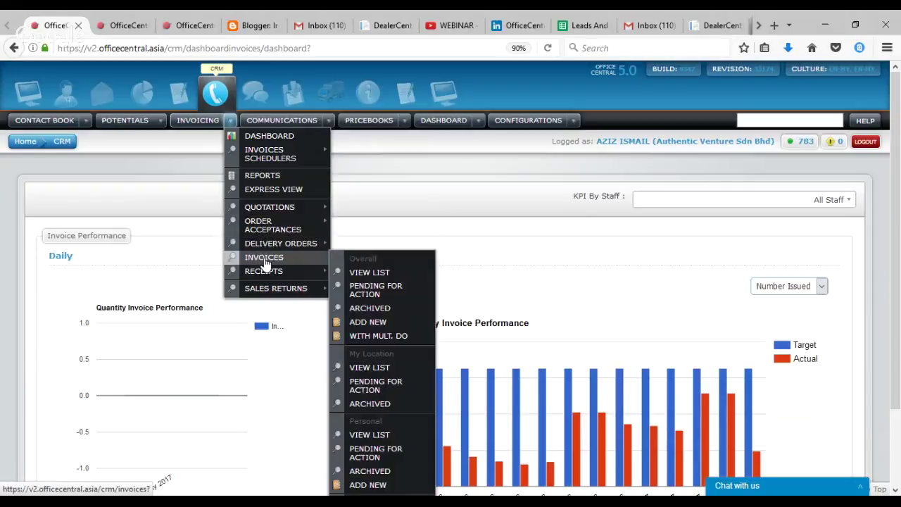
mouse_move(274, 260)
left_click(360, 272)
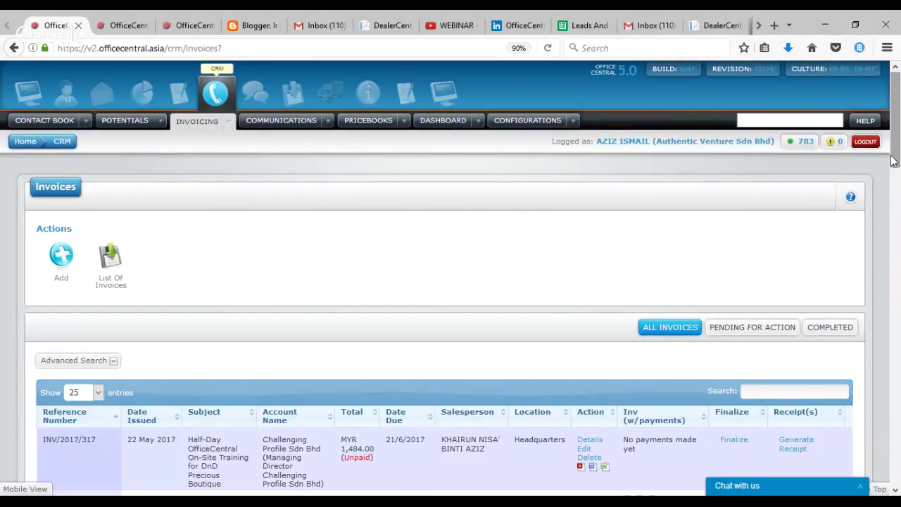
left_click_drag(897, 161, 896, 225)
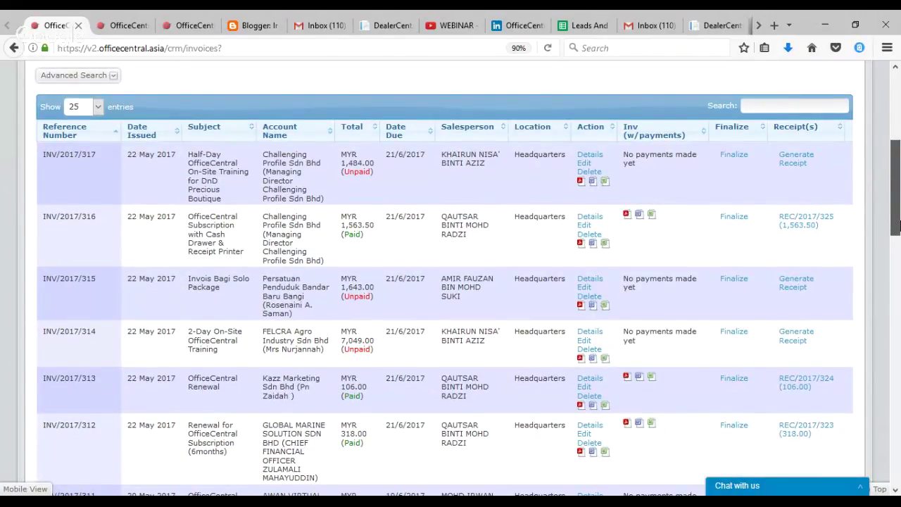
left_click_drag(895, 225, 896, 229)
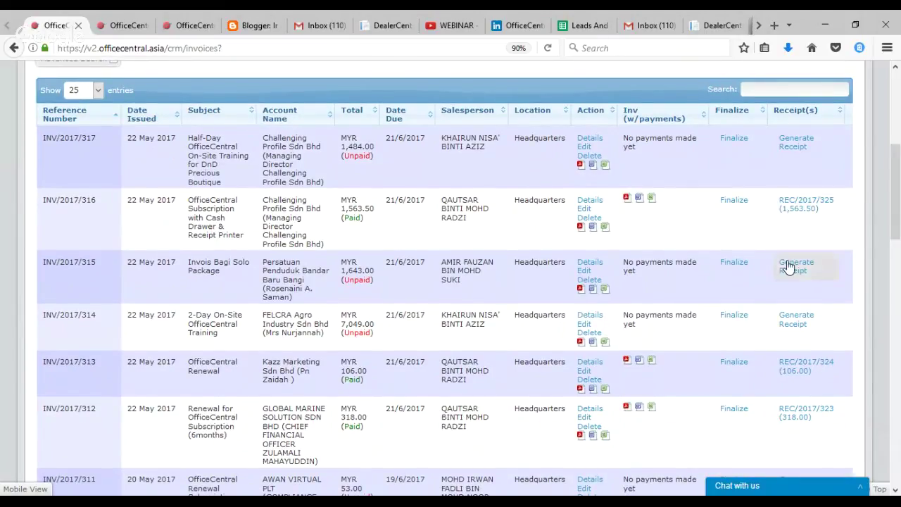
left_click(589, 263)
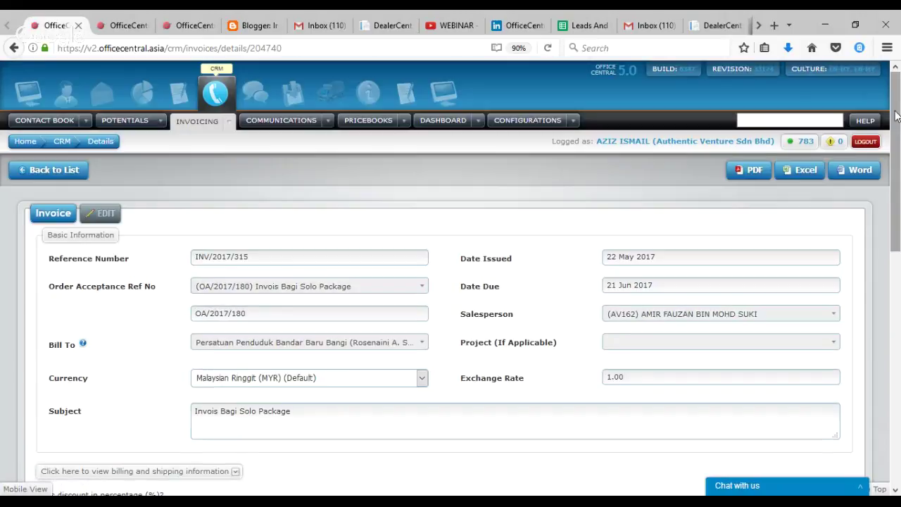
left_click_drag(896, 116, 880, 97)
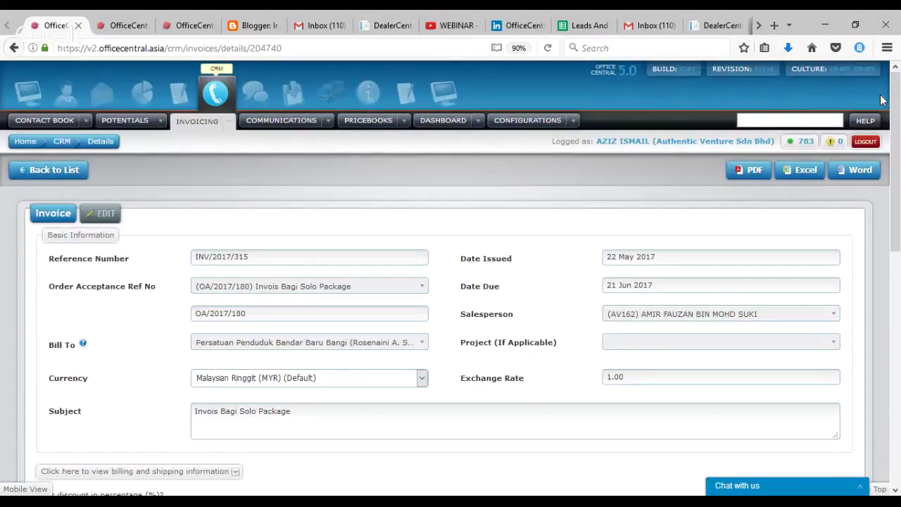
- Open a blank form for a new invoice and look through its fields
left_click(230, 123)
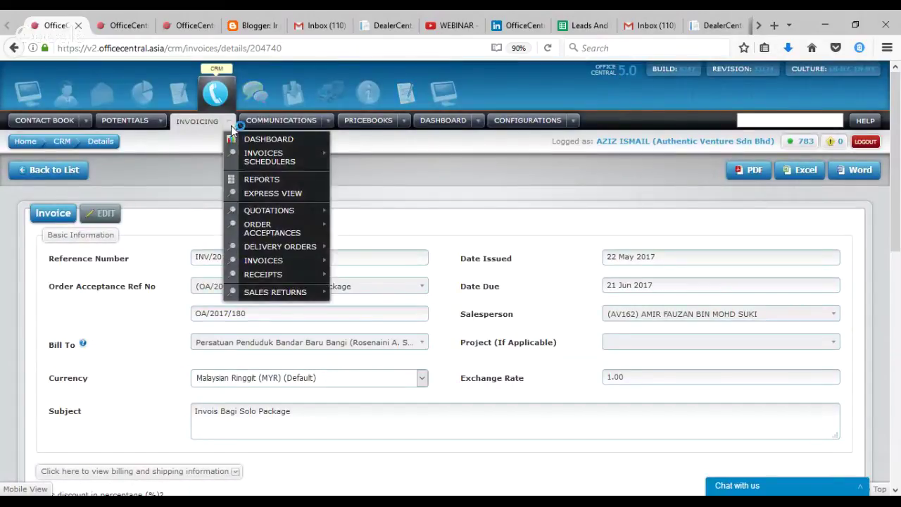
mouse_move(278, 260)
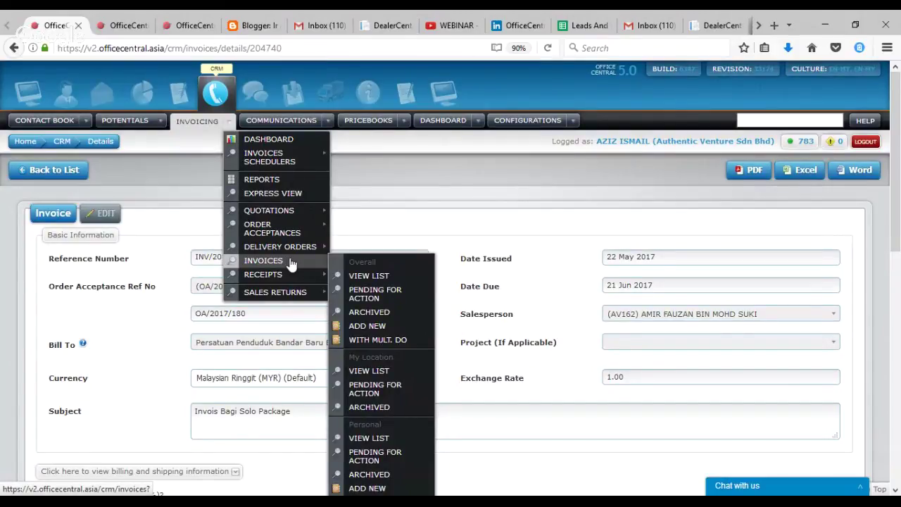
left_click(343, 326)
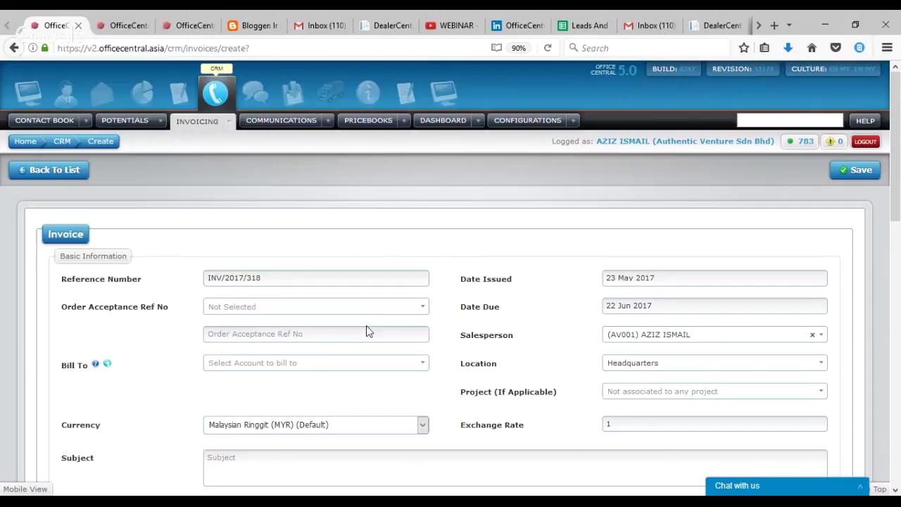
mouse_move(897, 153)
left_mouse_down()
mouse_move(898, 324)
mouse_move(898, 142)
left_mouse_up()
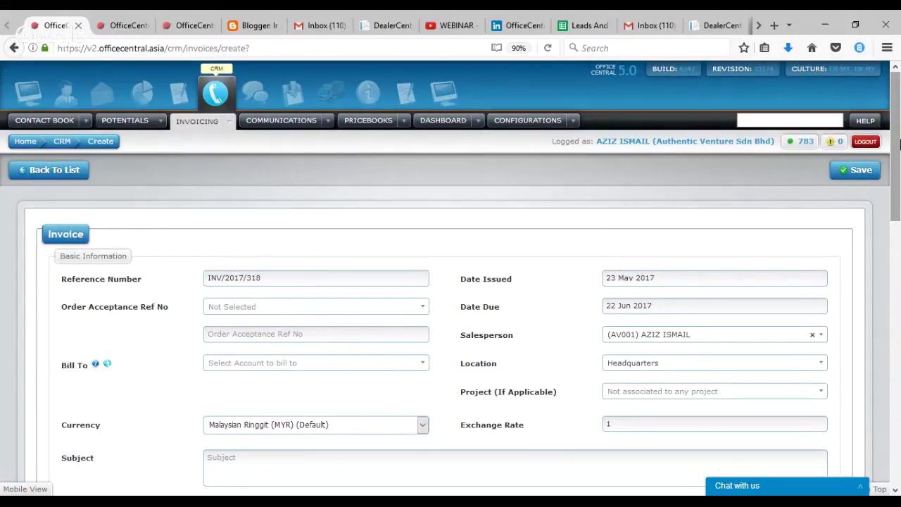
- Open the CRM dashboard for KPI and show a different staff member's sales KPI by searching for the name
left_click(477, 121)
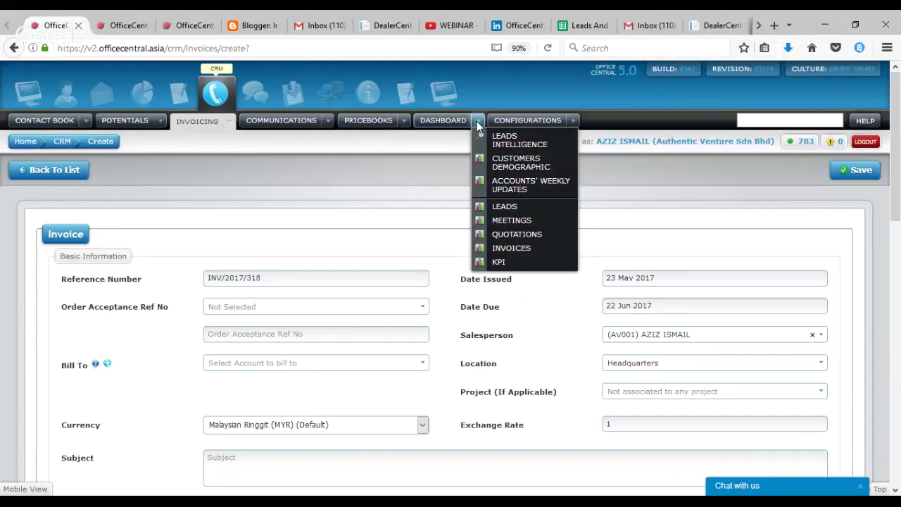
left_click(499, 264)
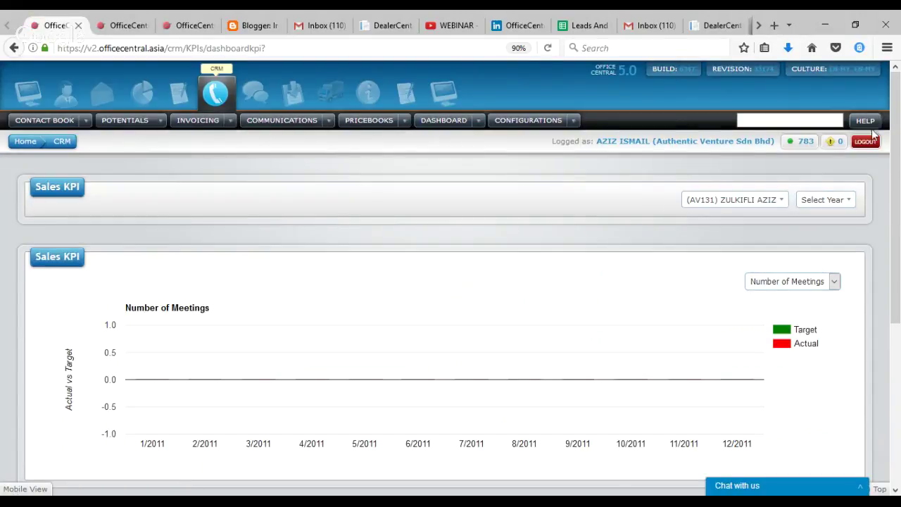
left_click(720, 201)
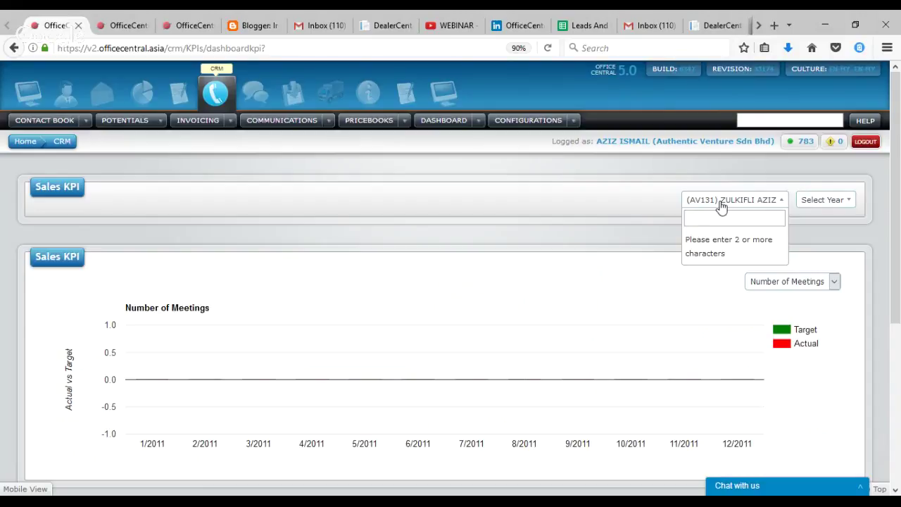
type("ez")
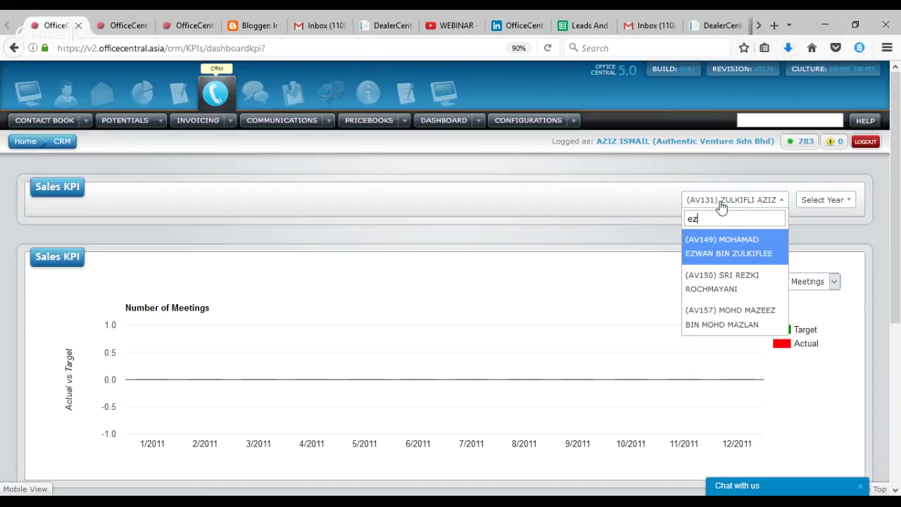
left_click(718, 247)
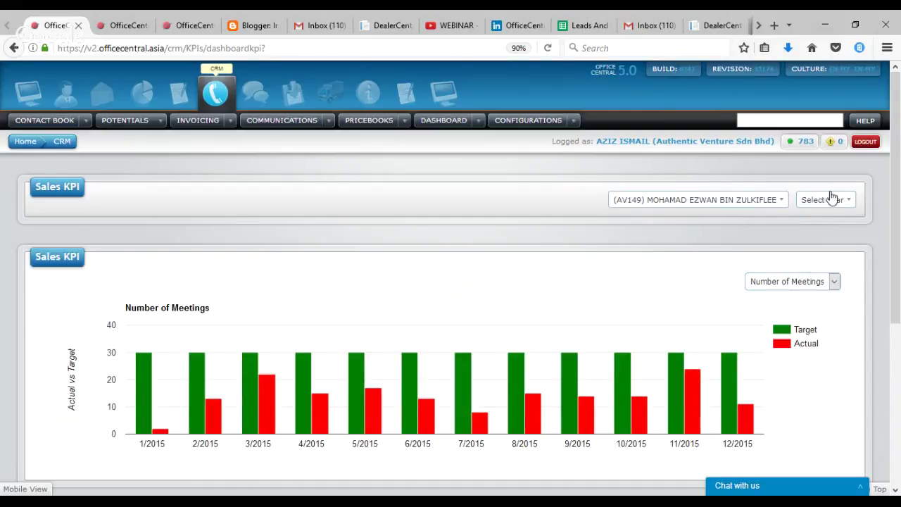
- Set the KPI year to 2017 and examine the staff member's number of meetings and cumulative actual versus target
left_click_drag(896, 172, 899, 223)
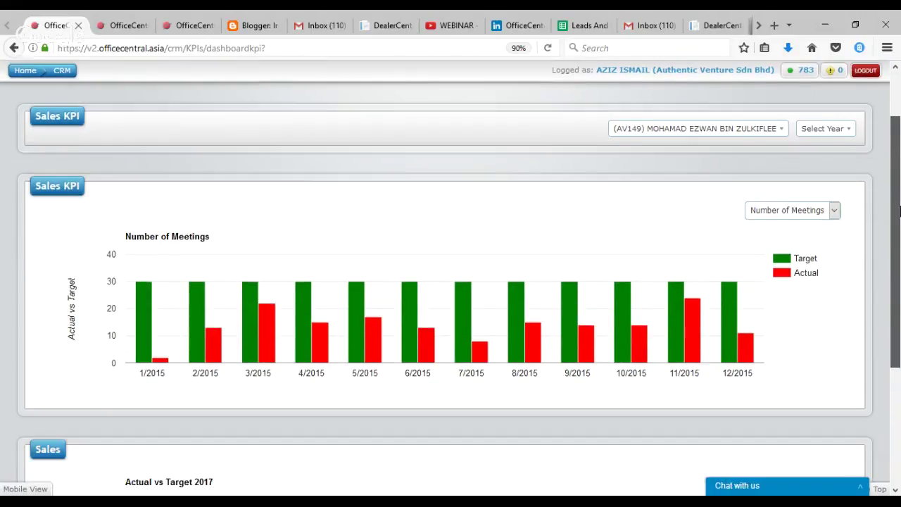
left_click(837, 127)
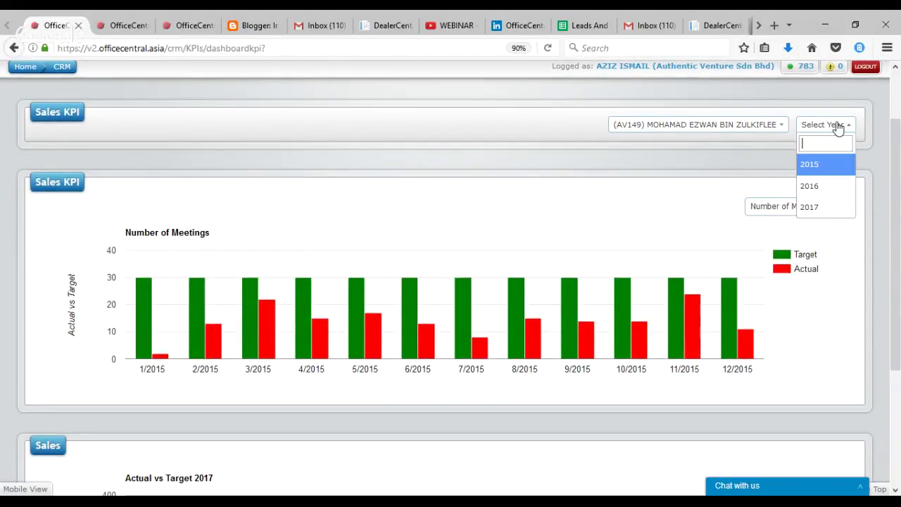
left_click(815, 208)
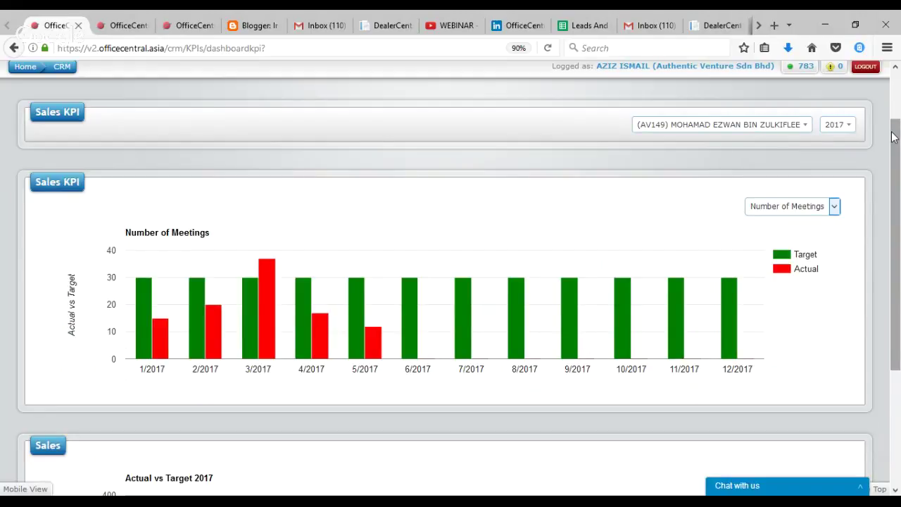
left_click_drag(894, 137, 899, 215)
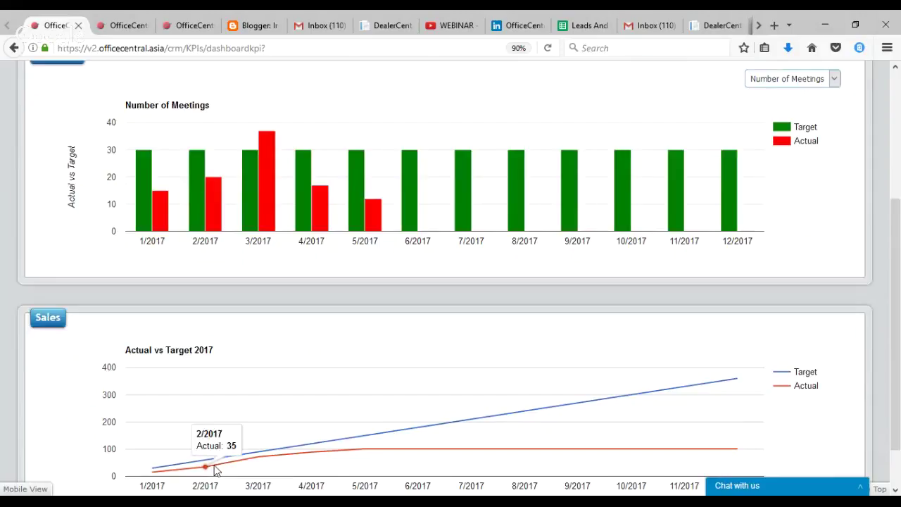
mouse_move(270, 462)
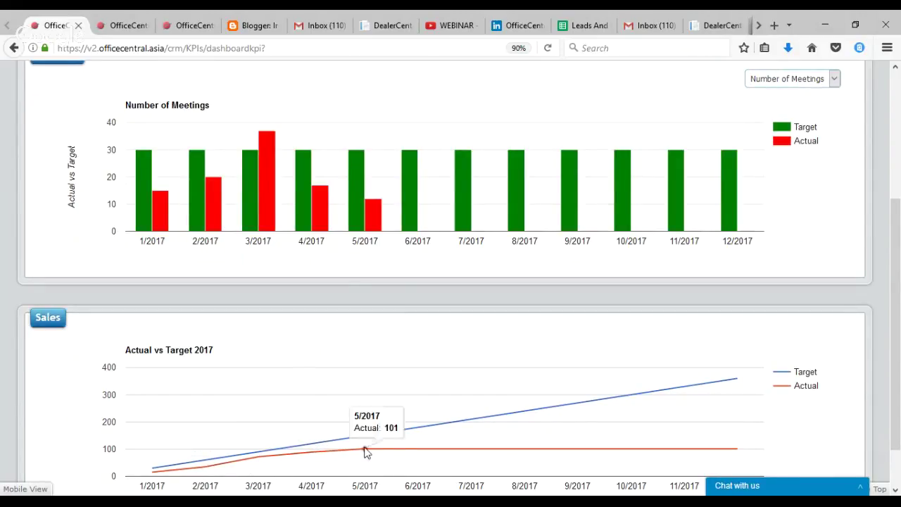
mouse_move(365, 437)
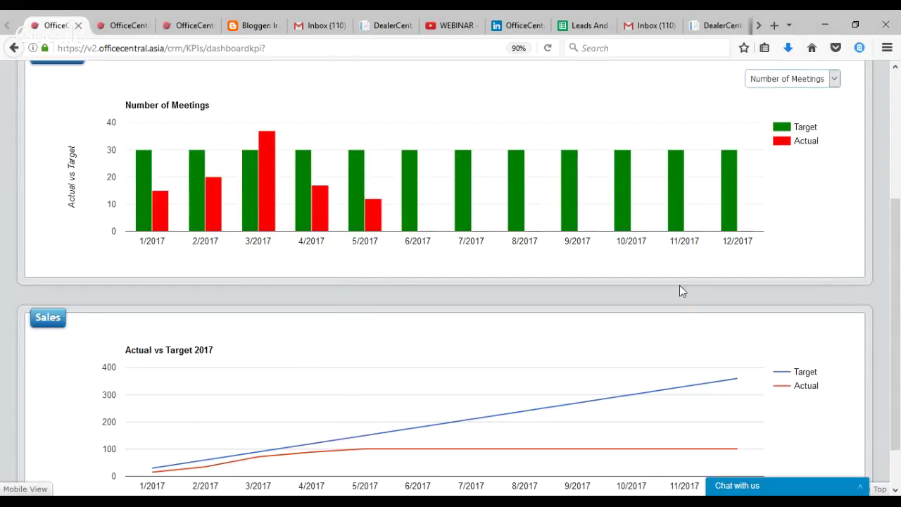
left_click_drag(895, 286, 894, 253)
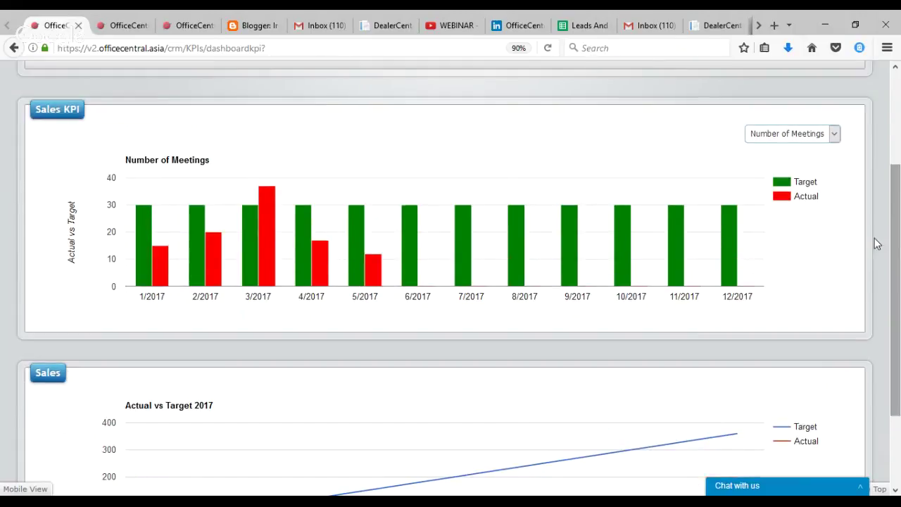
- Switch the KPI chart through Value of Potential, Value of Sales and Number of Leads, and compare actual leads with target
left_click(833, 137)
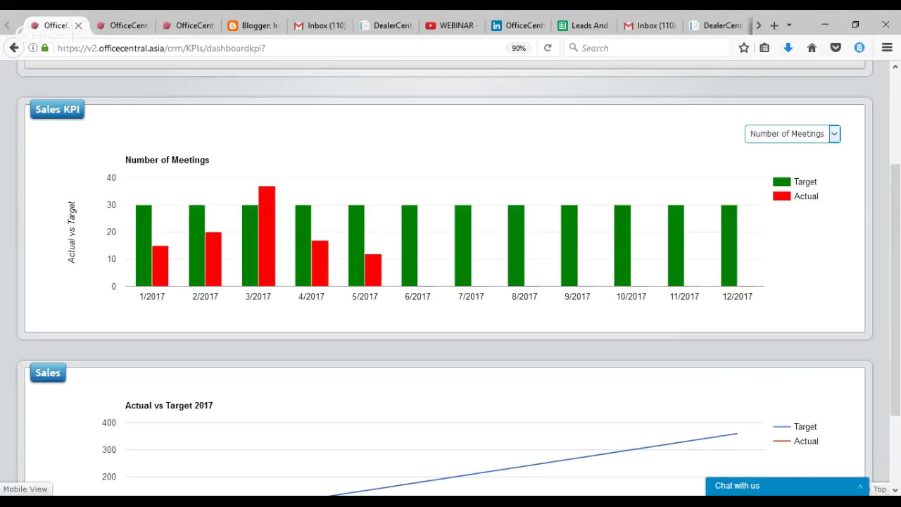
left_click(800, 200)
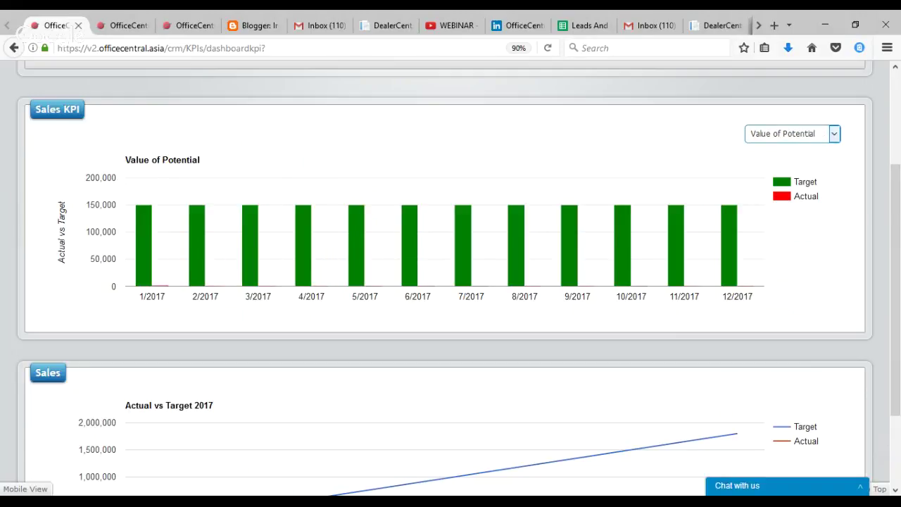
left_click(798, 207)
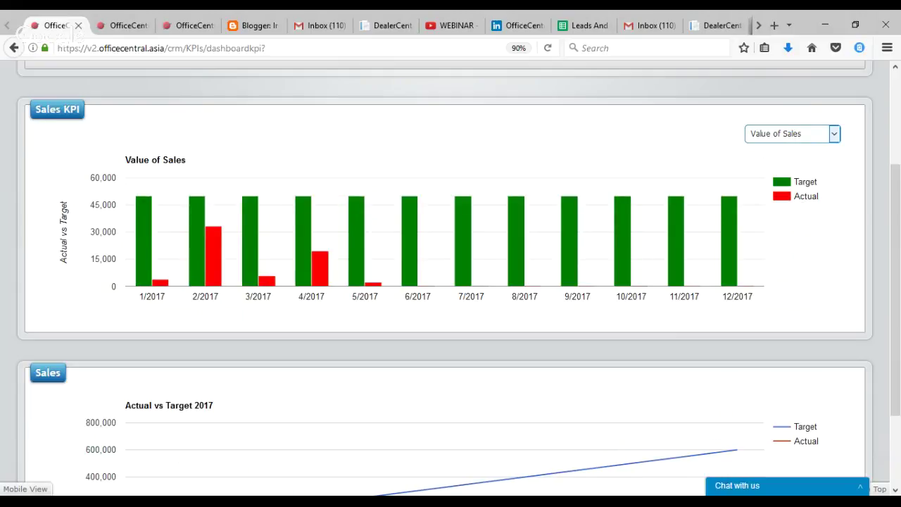
left_click(783, 173)
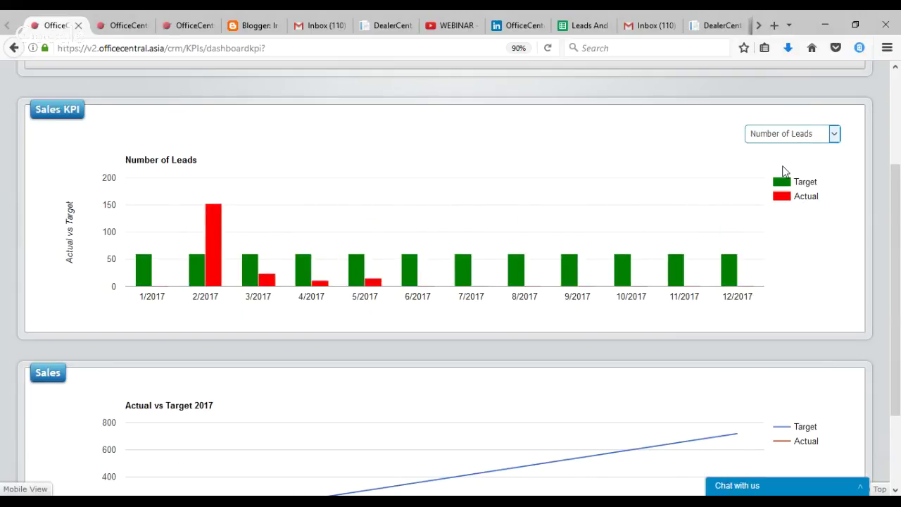
left_click_drag(897, 180, 897, 250)
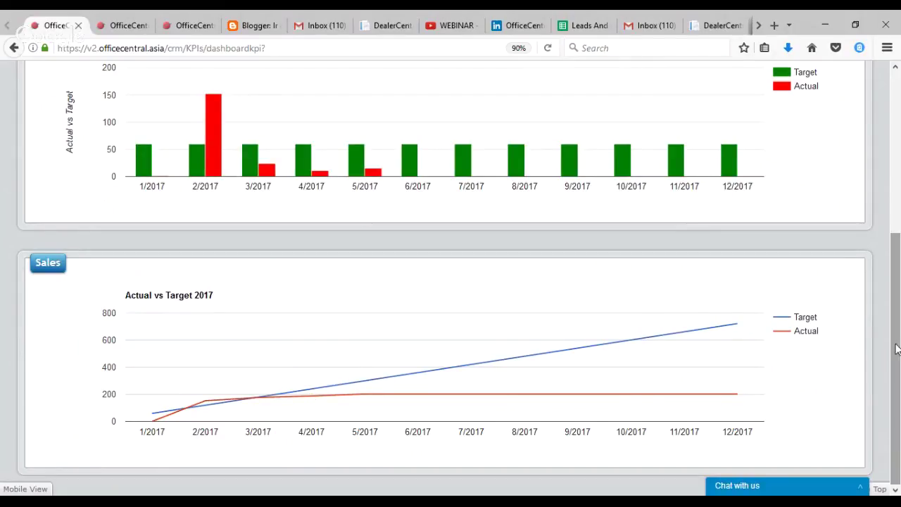
left_click_drag(897, 349, 898, 174)
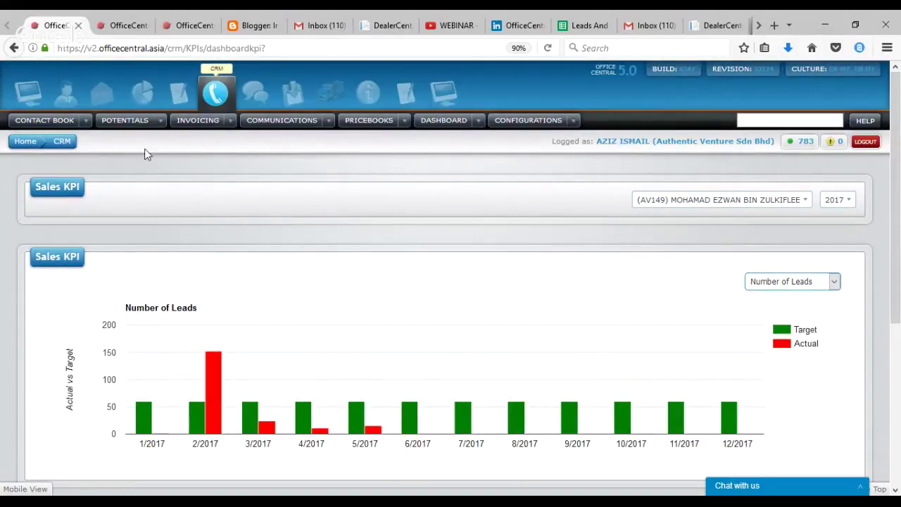
- Open the invoicing dashboard and examine lead sources, average sales per employee and the monthly quotation versus invoice charts
left_click(86, 121)
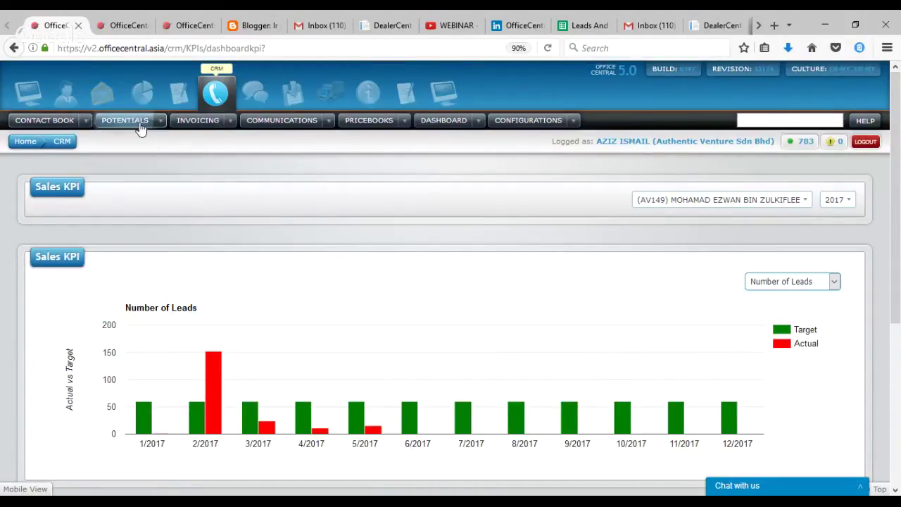
left_click(232, 121)
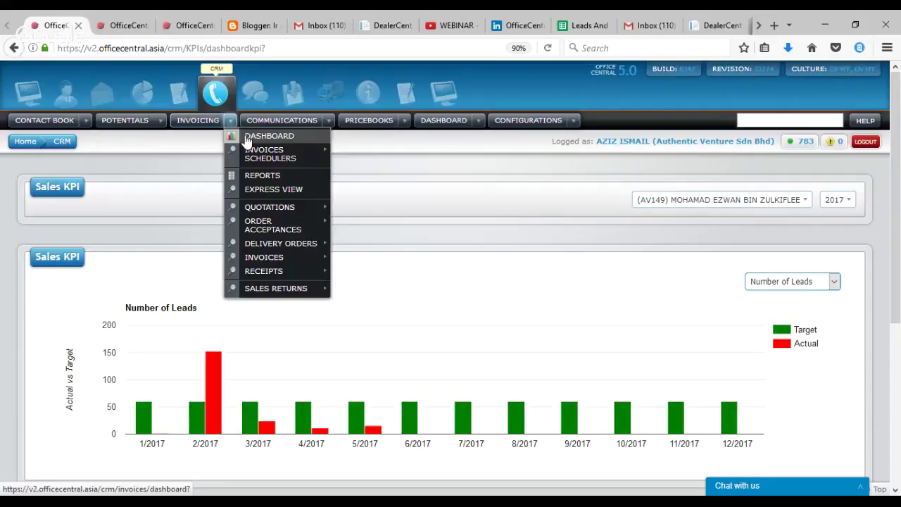
left_click(246, 139)
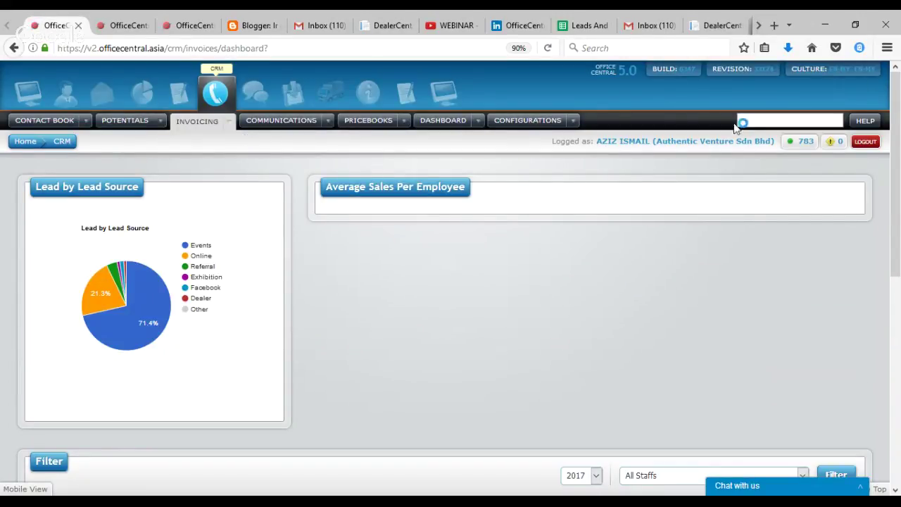
scroll(896, 105, "down", 1)
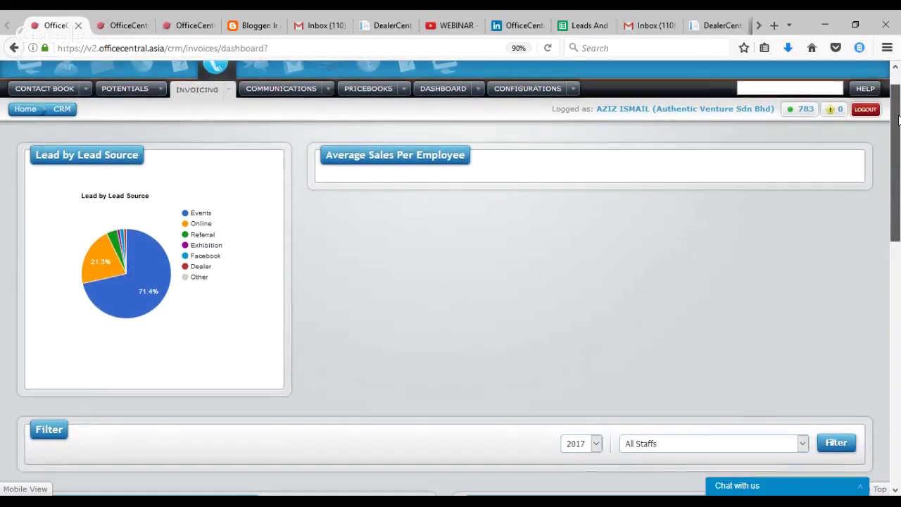
mouse_move(143, 268)
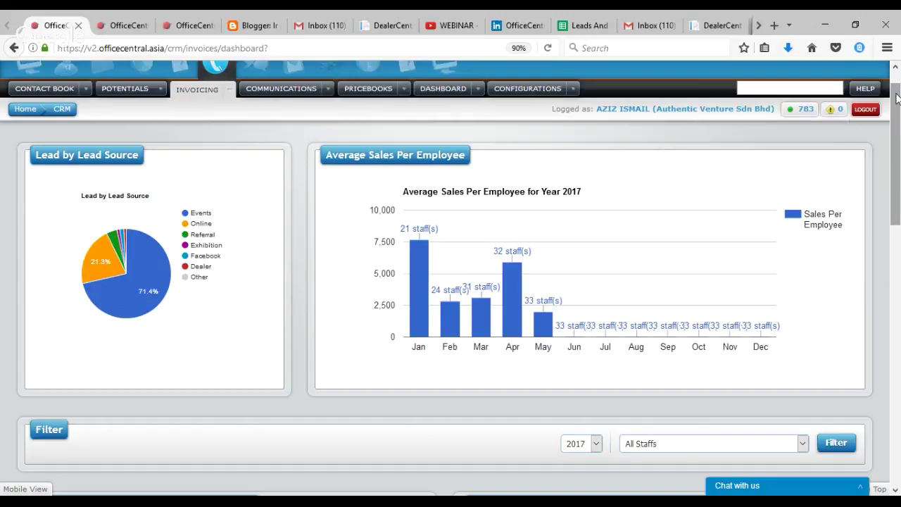
left_click_drag(896, 98, 898, 220)
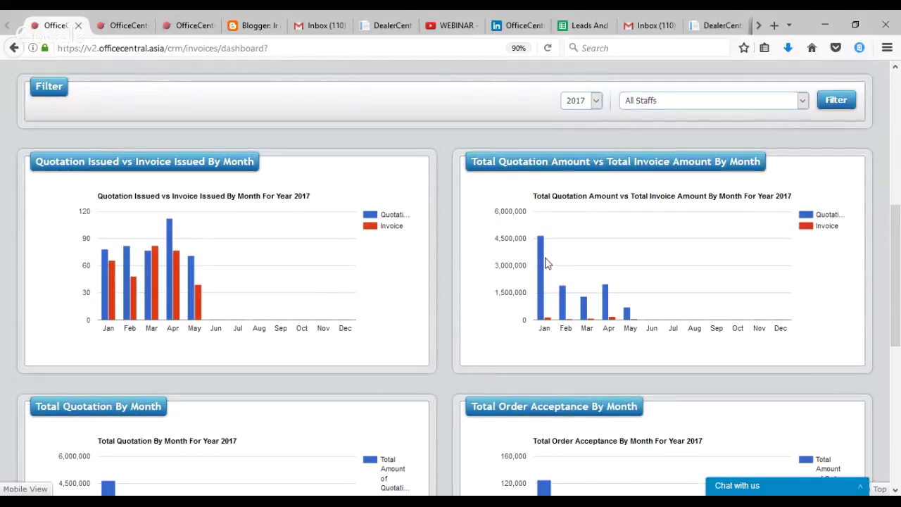
mouse_move(542, 260)
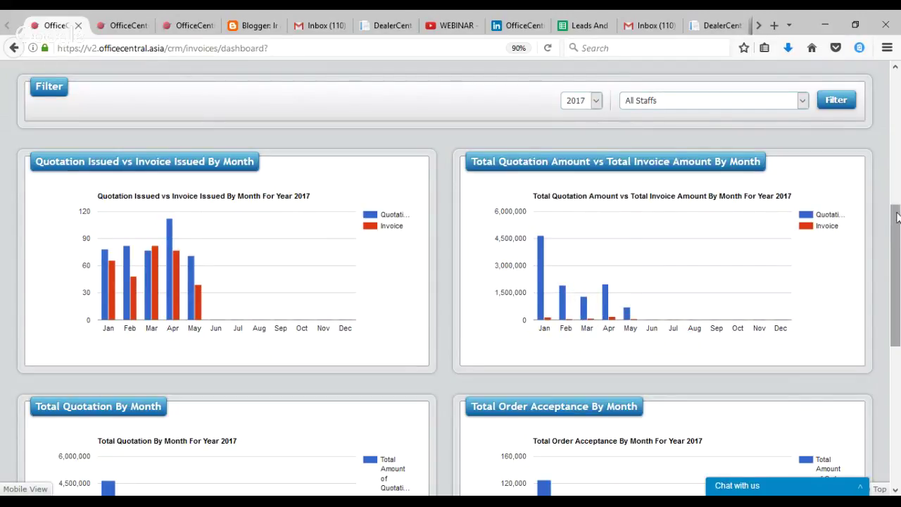
- Examine the invoicing dashboard's monthly charts for total quotations, order acceptance and invoices
left_click_drag(898, 225, 898, 283)
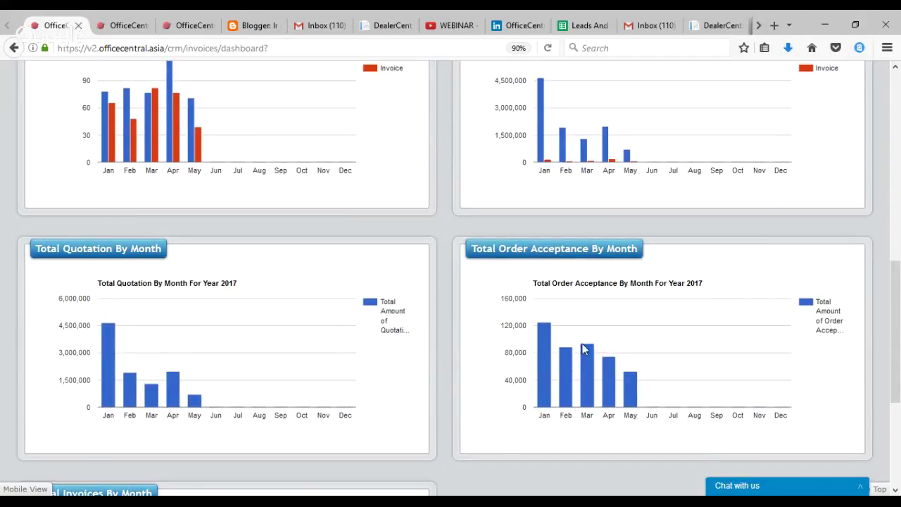
left_click_drag(898, 286, 898, 382)
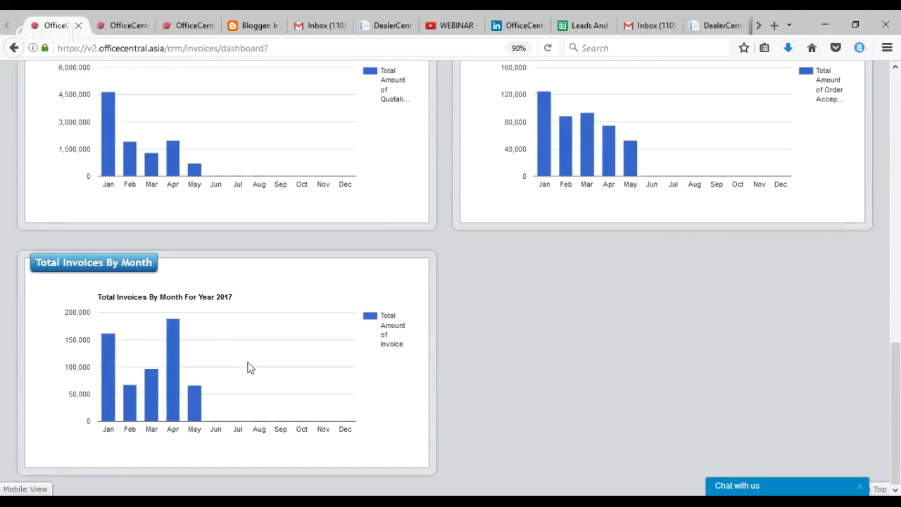
mouse_move(171, 330)
left_click_drag(897, 380, 897, 97)
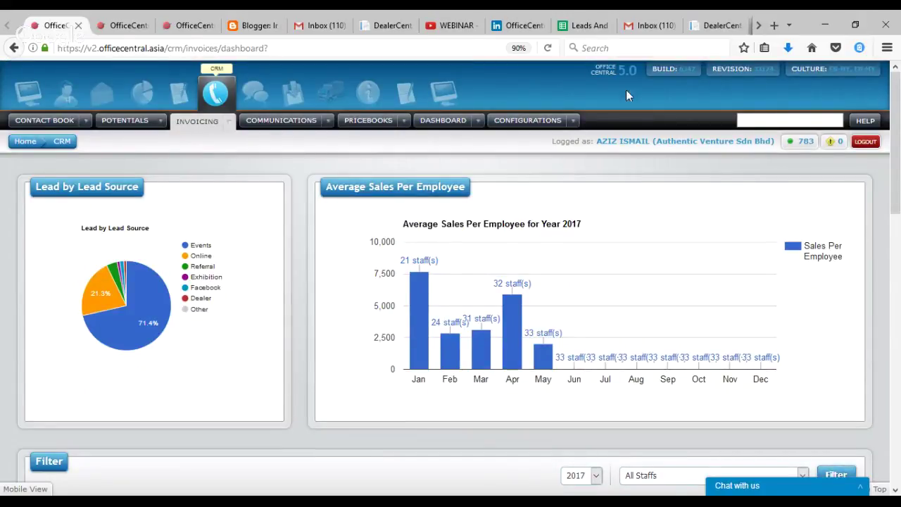
- Open the Leads Intelligence dashboard and examine the overall performance figures for registered leads and accounts
left_click(478, 121)
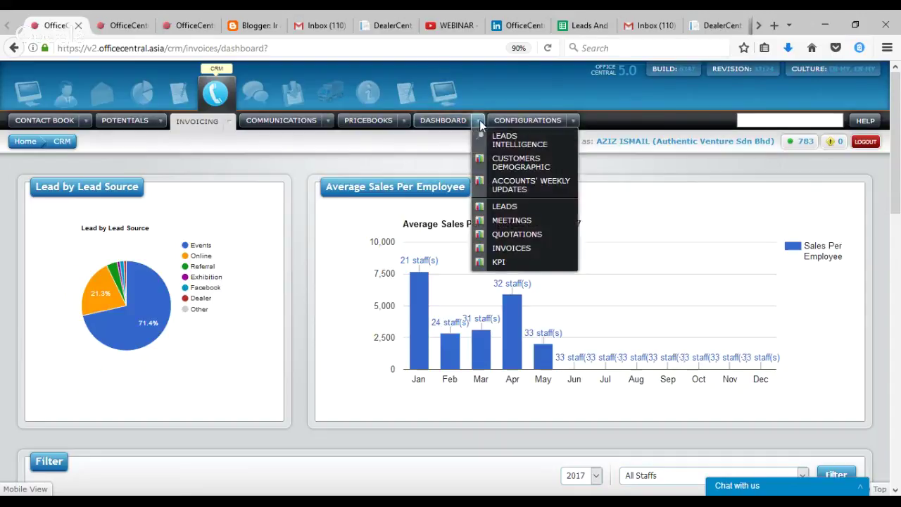
left_click(502, 144)
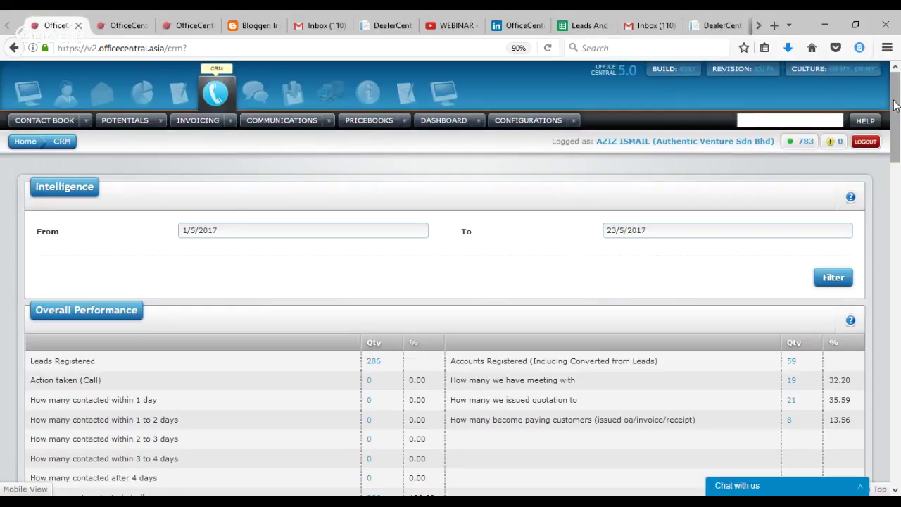
left_click_drag(895, 104, 895, 139)
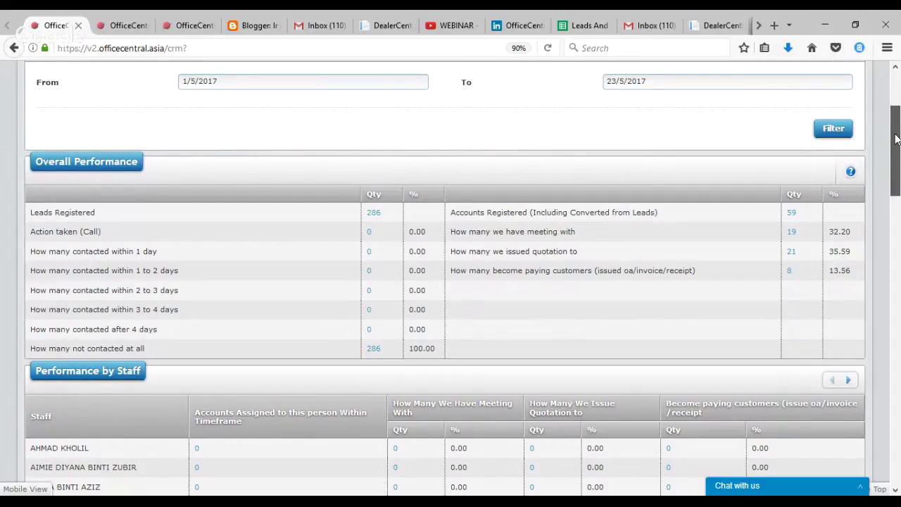
left_click_drag(895, 139, 896, 140)
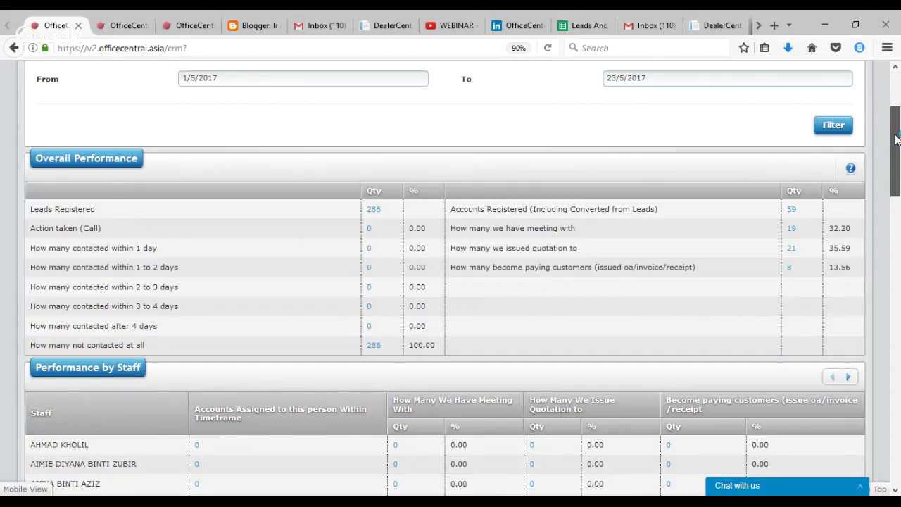
- Open the list of accounts behind the issued-quotation quantity and look through the accounts and their assigned staff
left_click(791, 249)
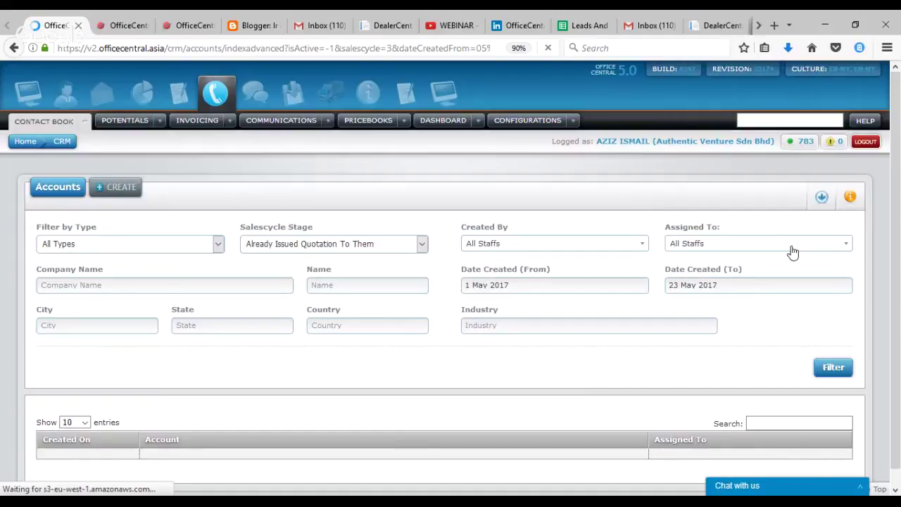
left_click_drag(898, 115, 898, 260)
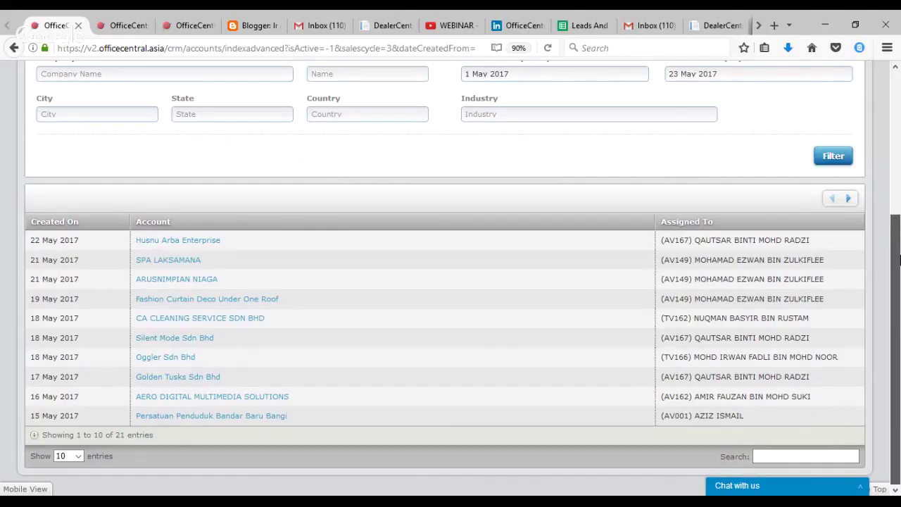
left_click_drag(898, 260, 898, 115)
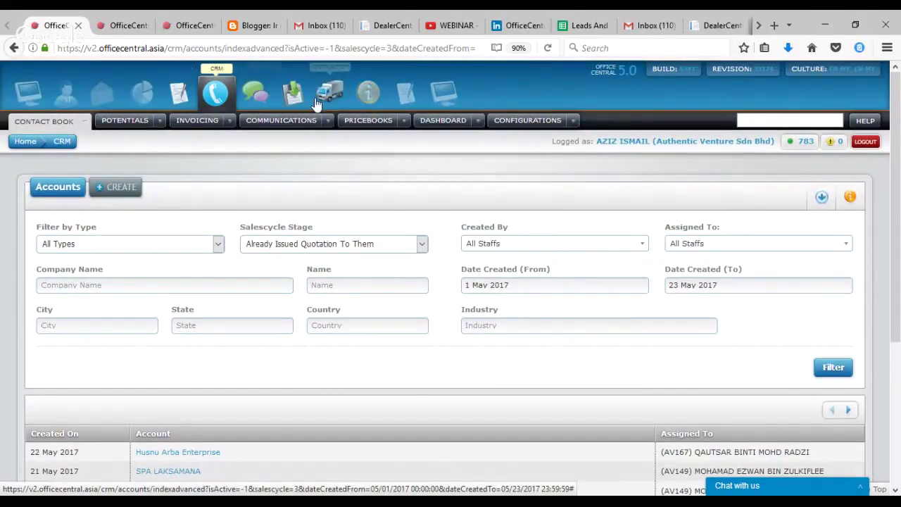
- Return to the Leads Intelligence dashboard and examine performance by staff, monthly leads input and leads generation performance
left_click(480, 123)
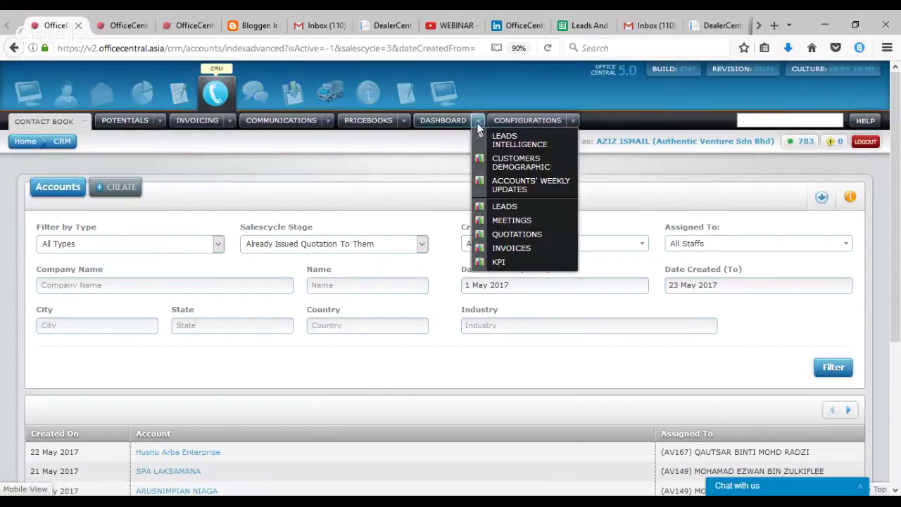
left_click(511, 140)
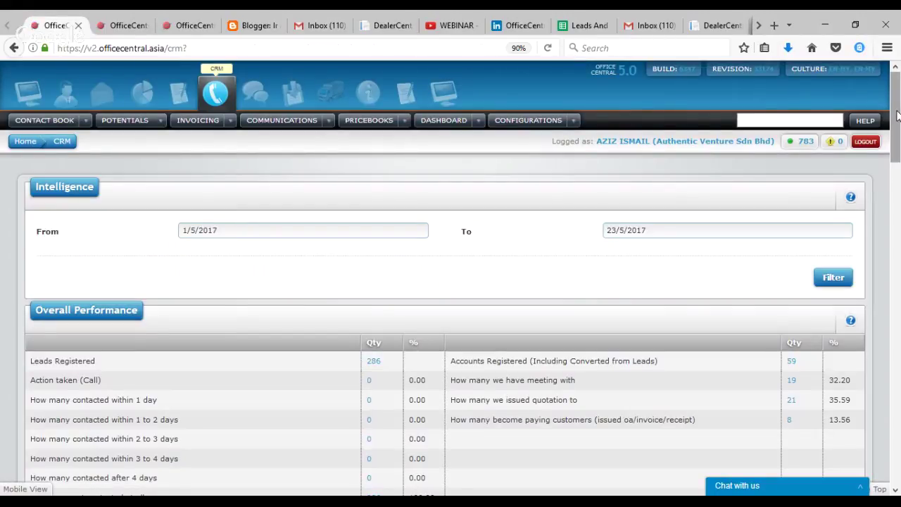
left_click_drag(896, 115, 896, 176)
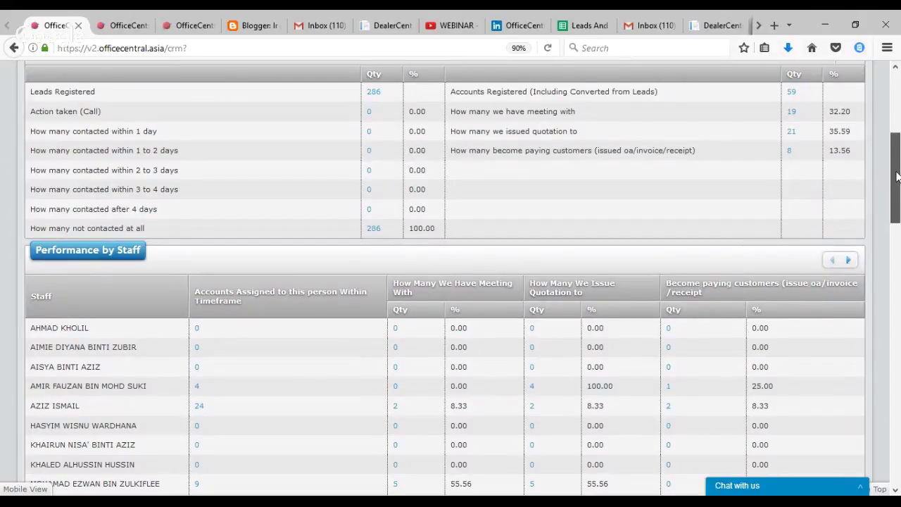
left_click_drag(898, 175, 898, 445)
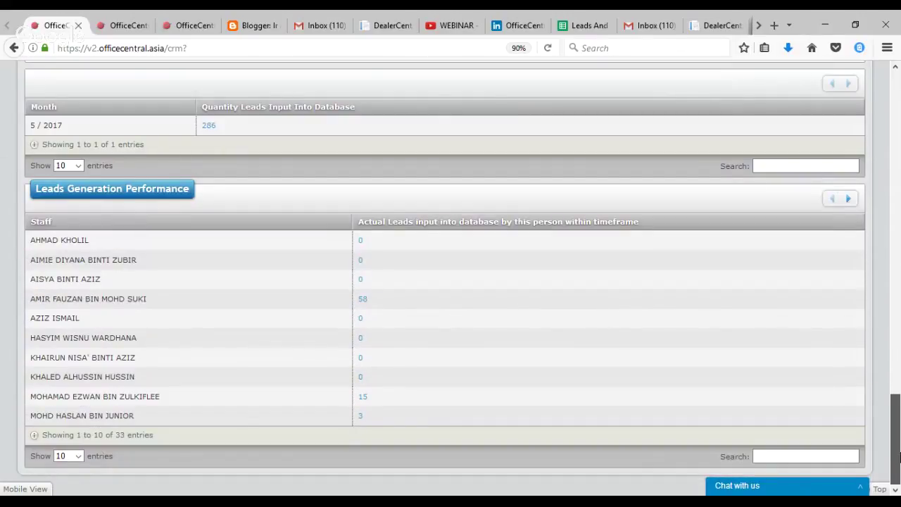
left_click_drag(898, 456, 891, 104)
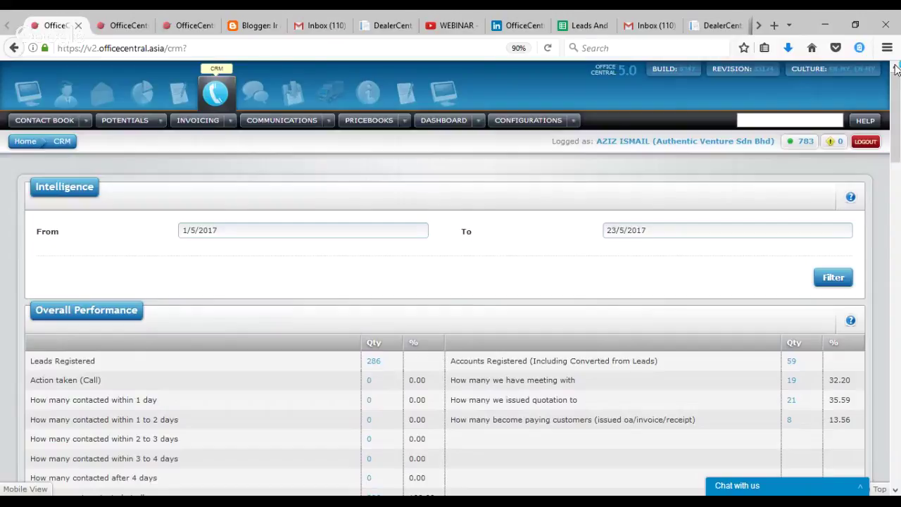
- Open the Leads dashboard for all staff and compare the daily and monthly leads performance with target
left_click(478, 122)
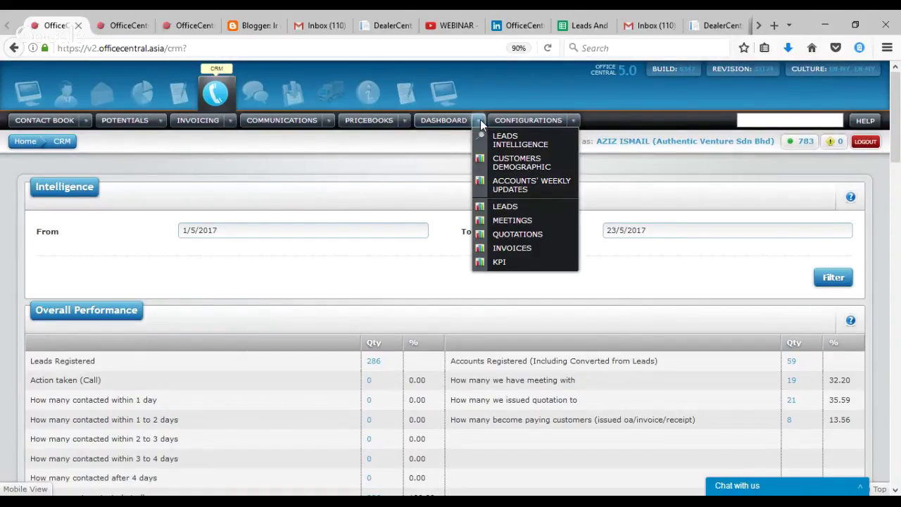
left_click(511, 213)
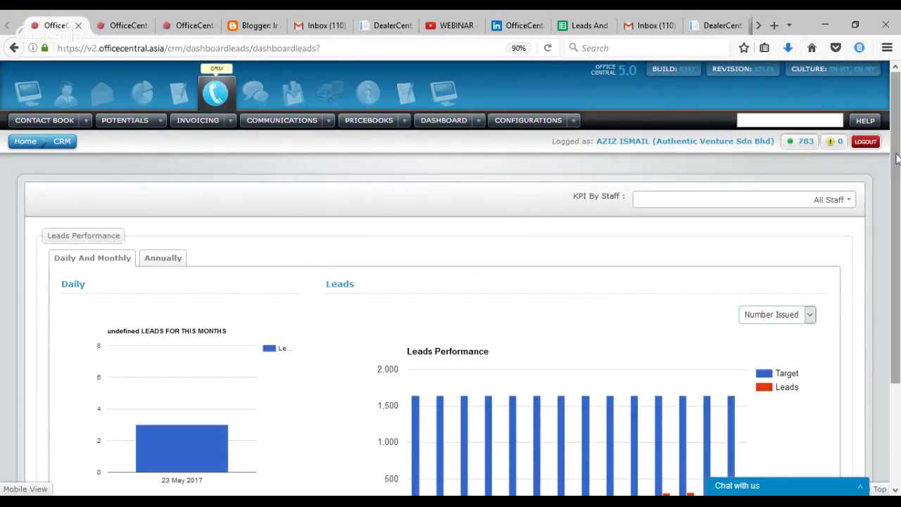
left_click_drag(897, 159, 899, 201)
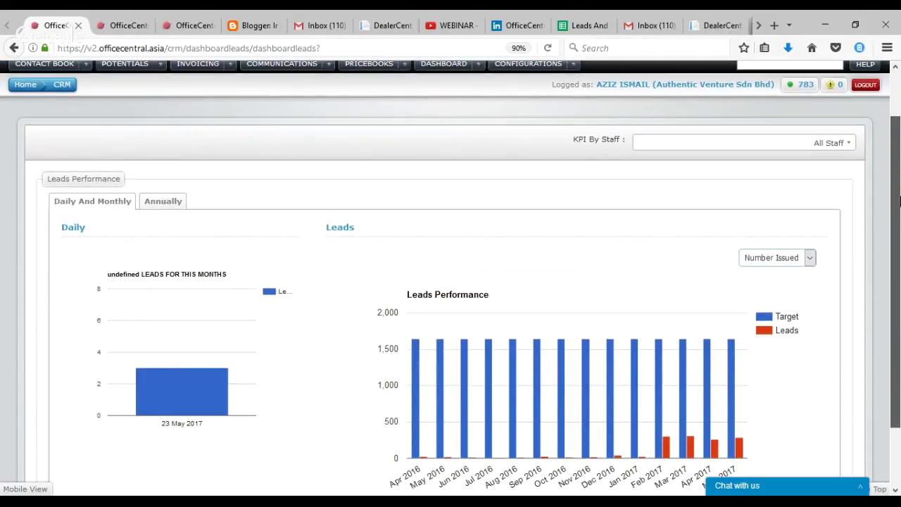
scroll(893, 123, "up", 1)
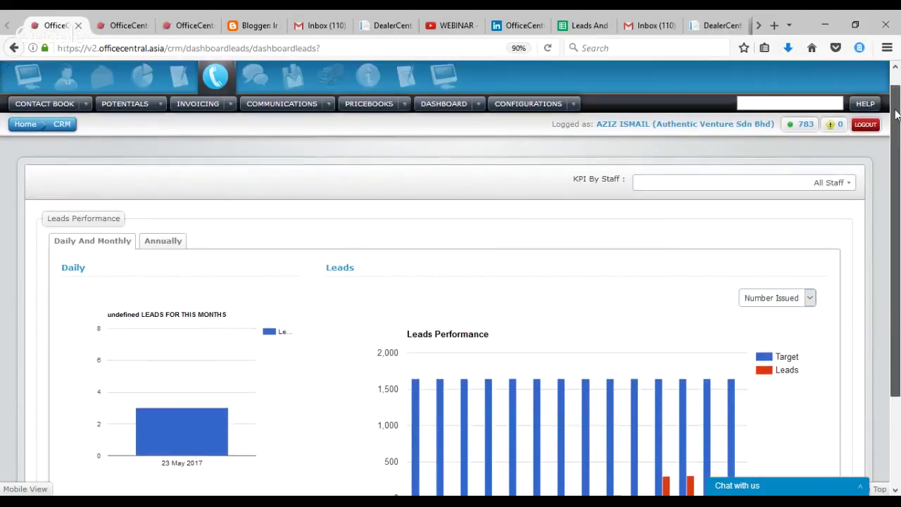
- Open the Meetings dashboard for all staff and compare monthly meetings performance with target
left_click(482, 104)
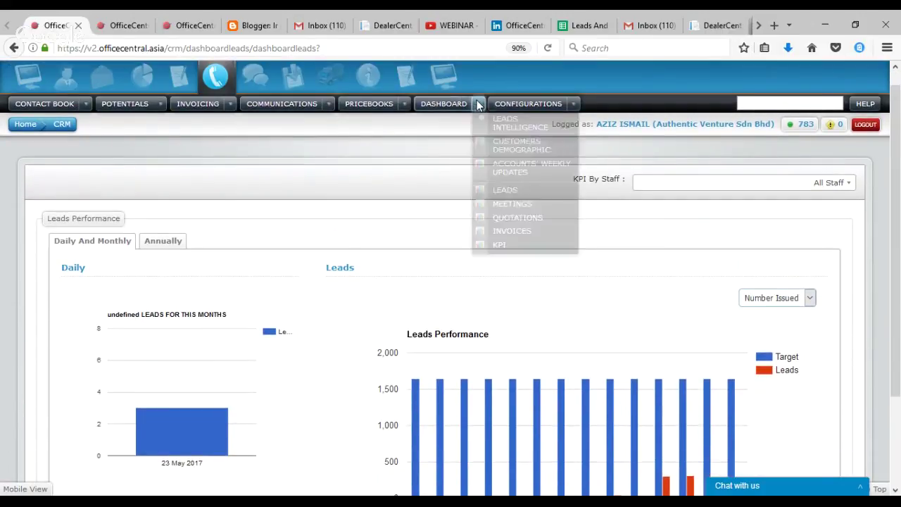
left_click(508, 207)
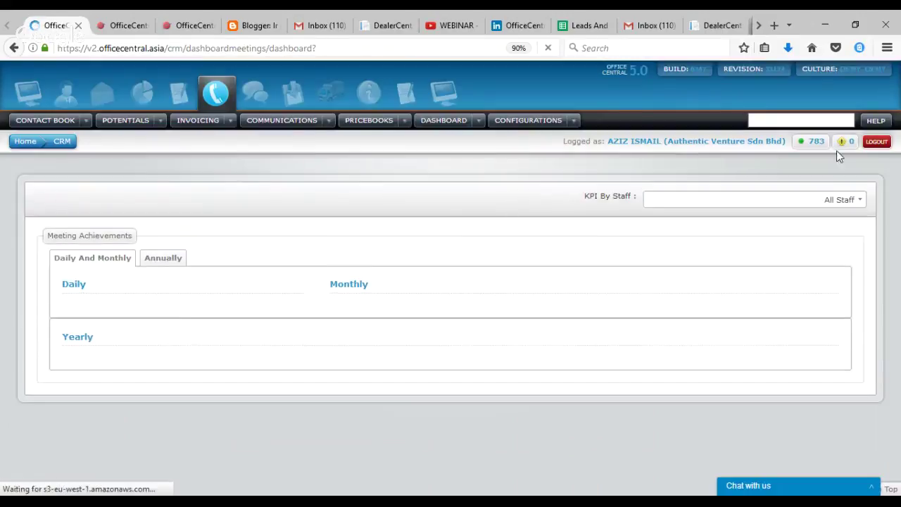
left_click_drag(897, 169, 899, 237)
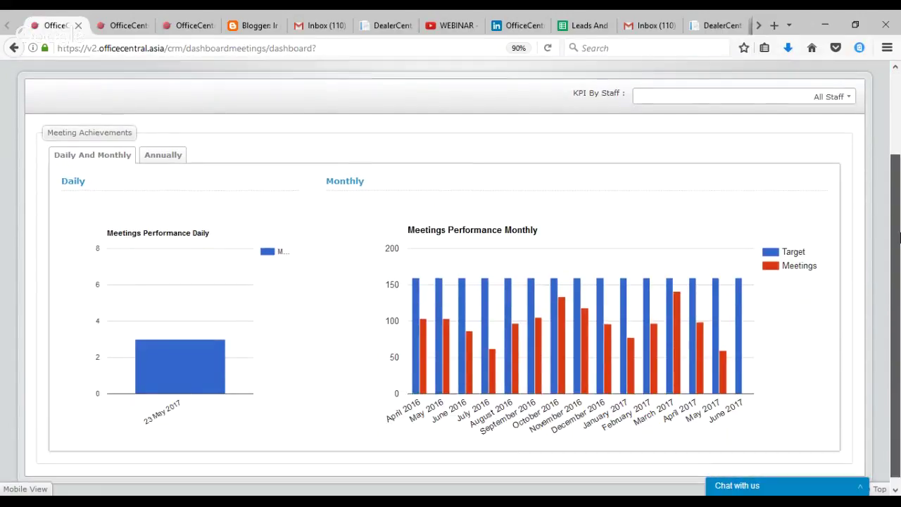